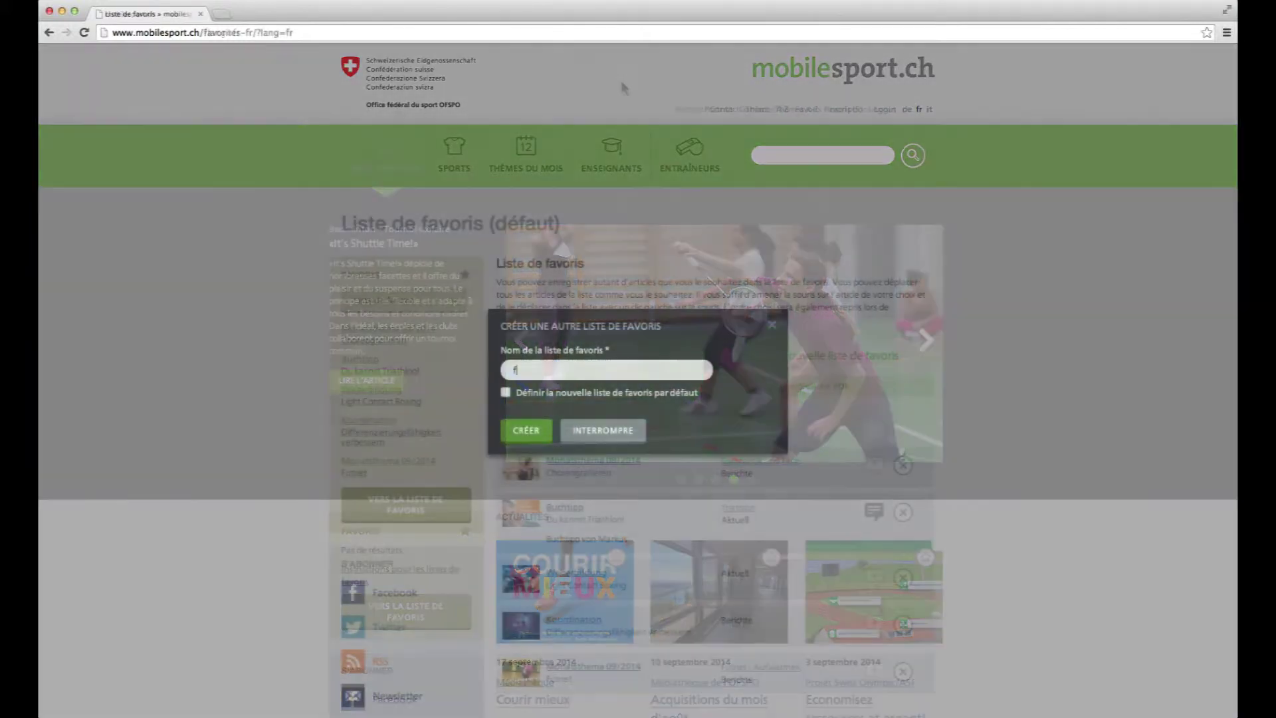
# - Name the new favourites list "football" and create it without setting it as the default
pyautogui.write('footb')
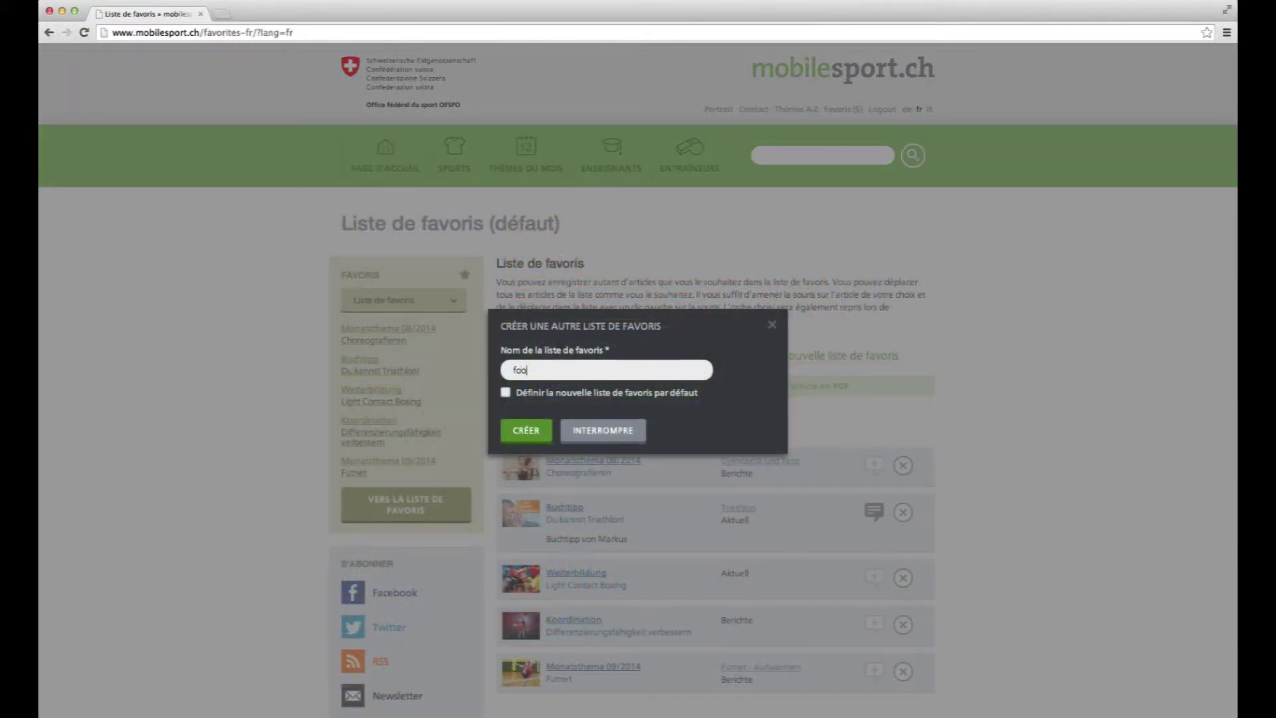
pyautogui.write('all')
pyautogui.click(530, 431)
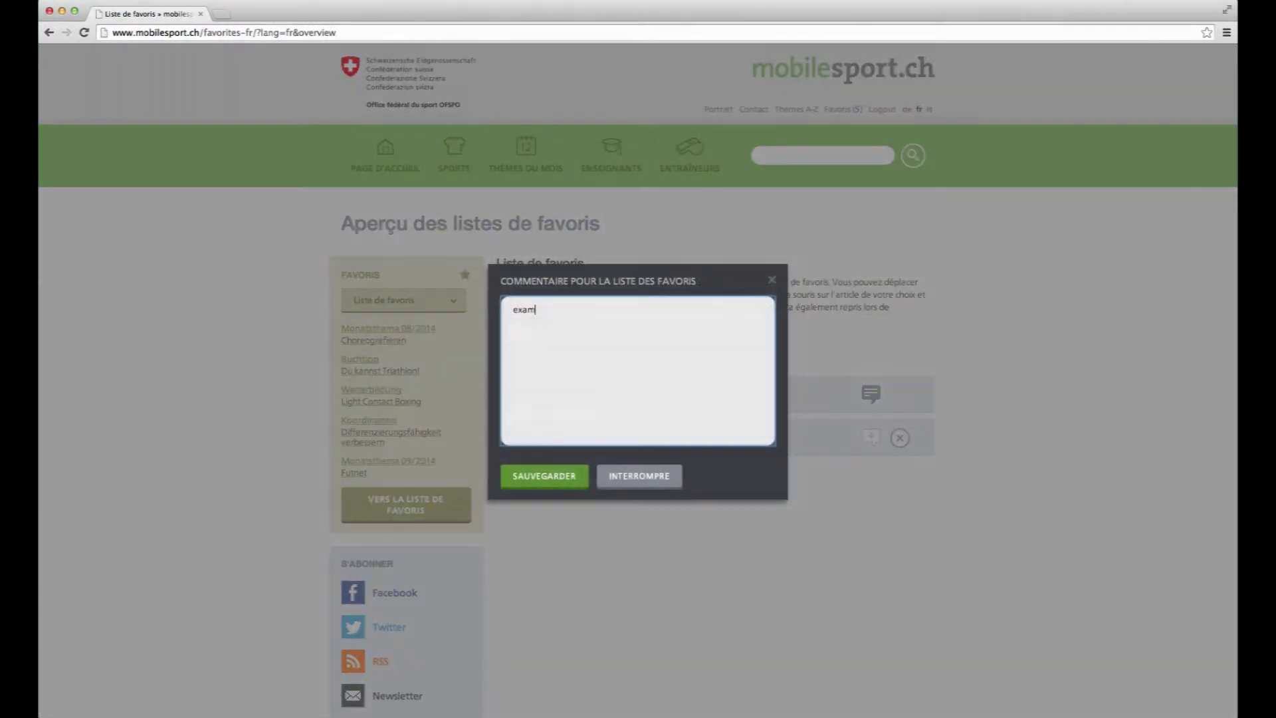
# - Complete the favourites list comment as "example" and select the list's sharing link
pyautogui.write('ple')
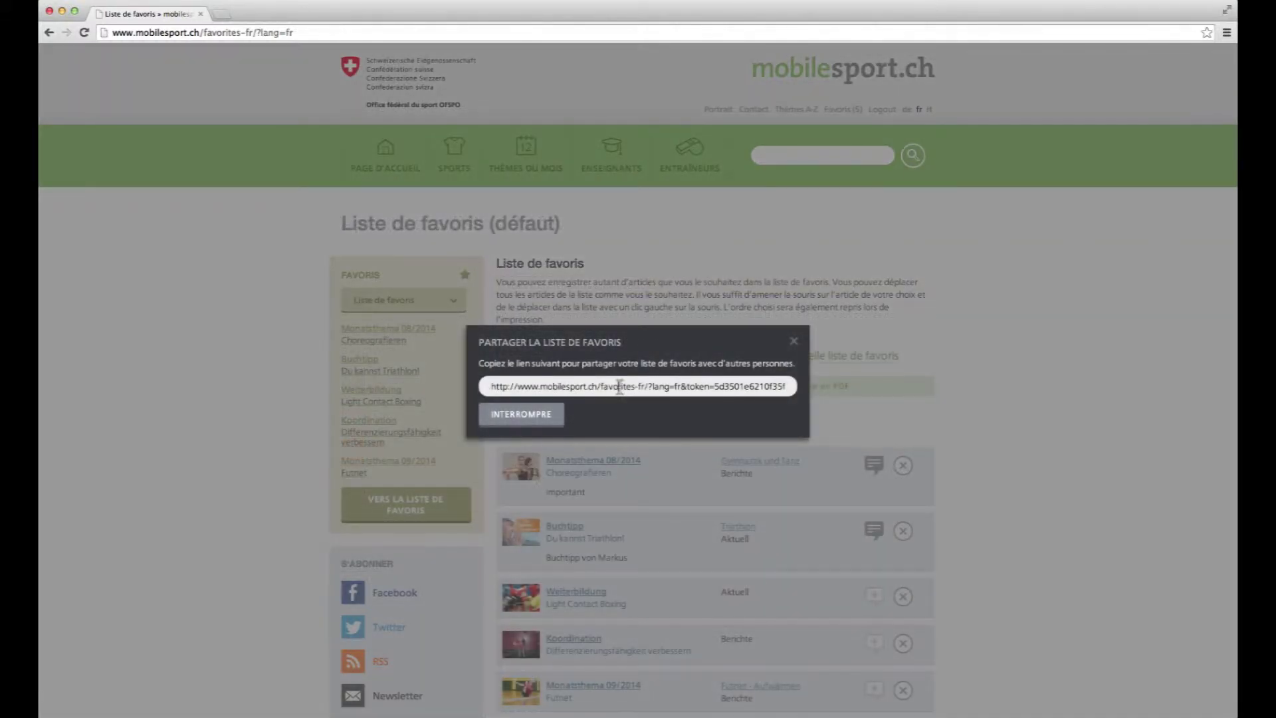
pyautogui.click(619, 388)
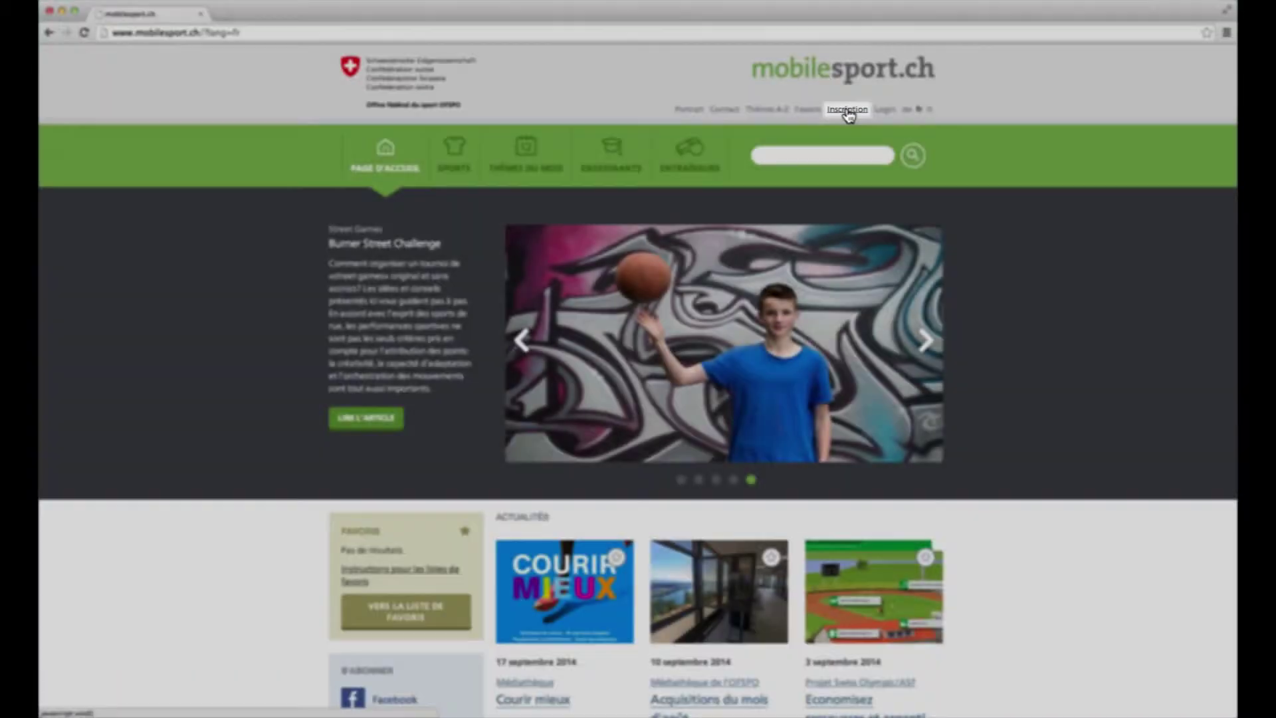
# - Register a new account with the user's e-mail address and the account password entered twice
pyautogui.click(847, 110)
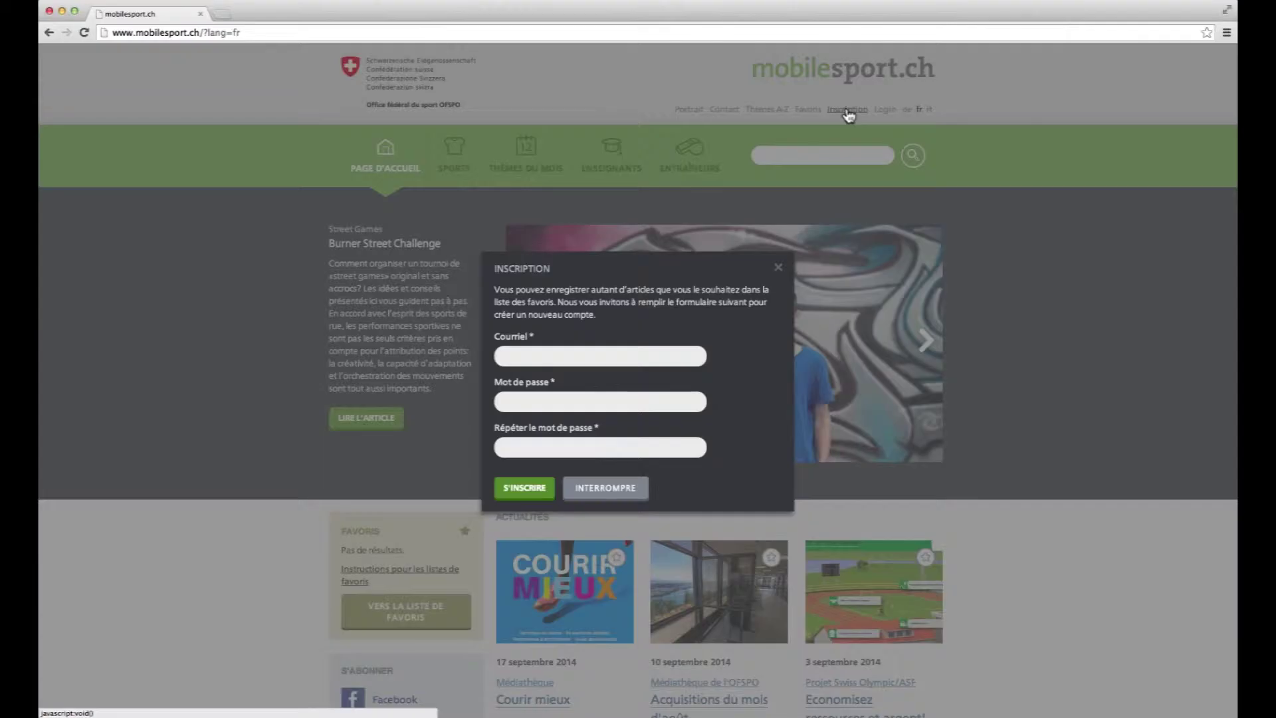
pyautogui.click(552, 354)
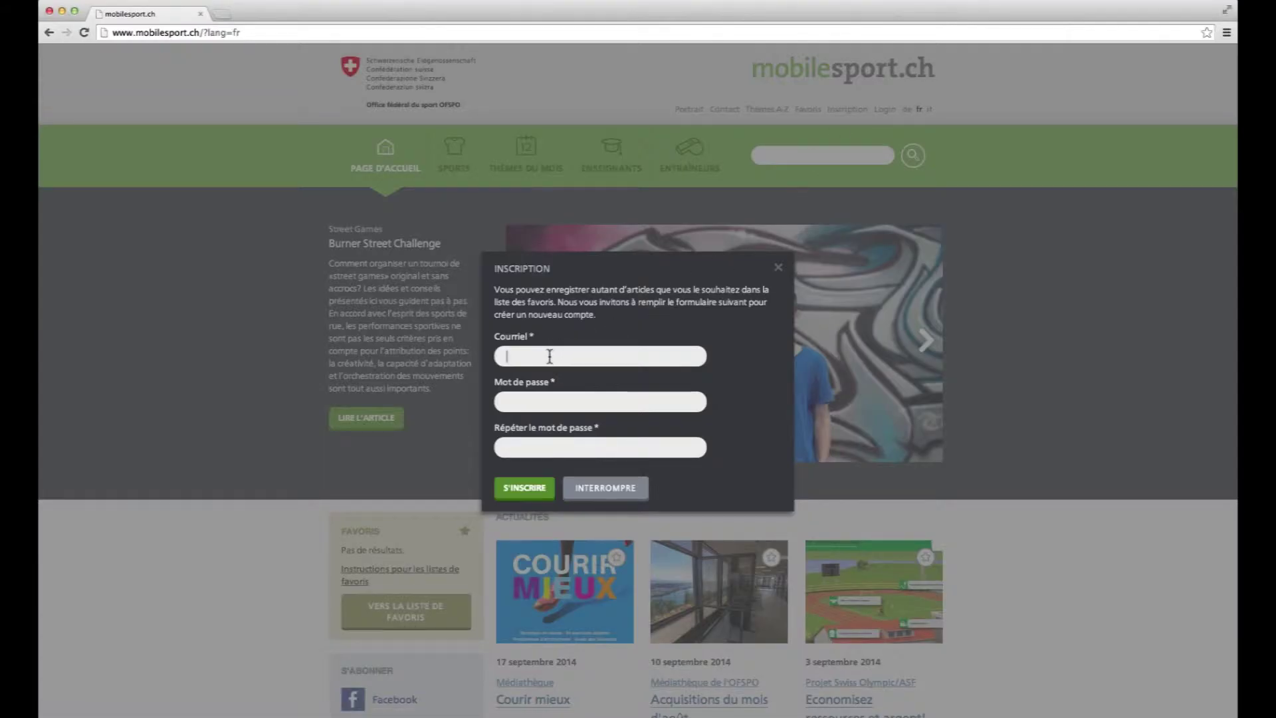
pyautogui.write('hannelore.muster@beispiel.ch')
pyautogui.press('Tab')
pyautogui.write('********')
pyautogui.press('Tab')
pyautogui.write('*********')
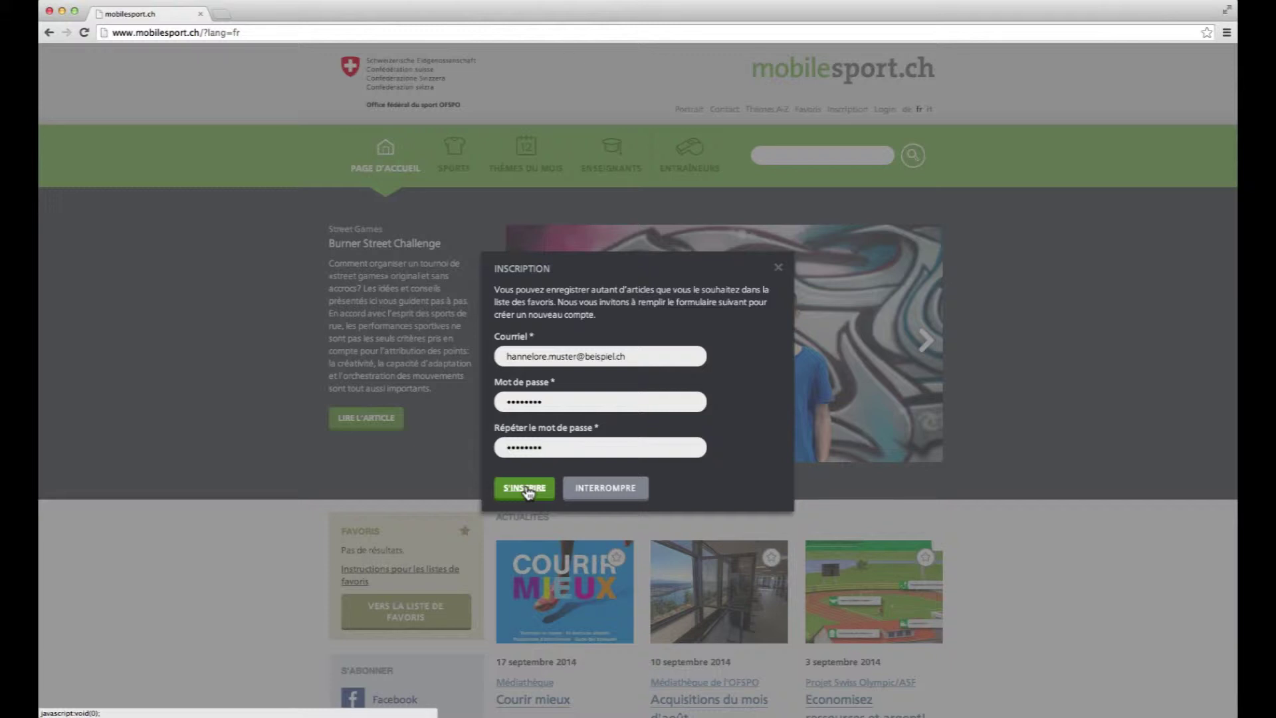
pyautogui.click(525, 490)
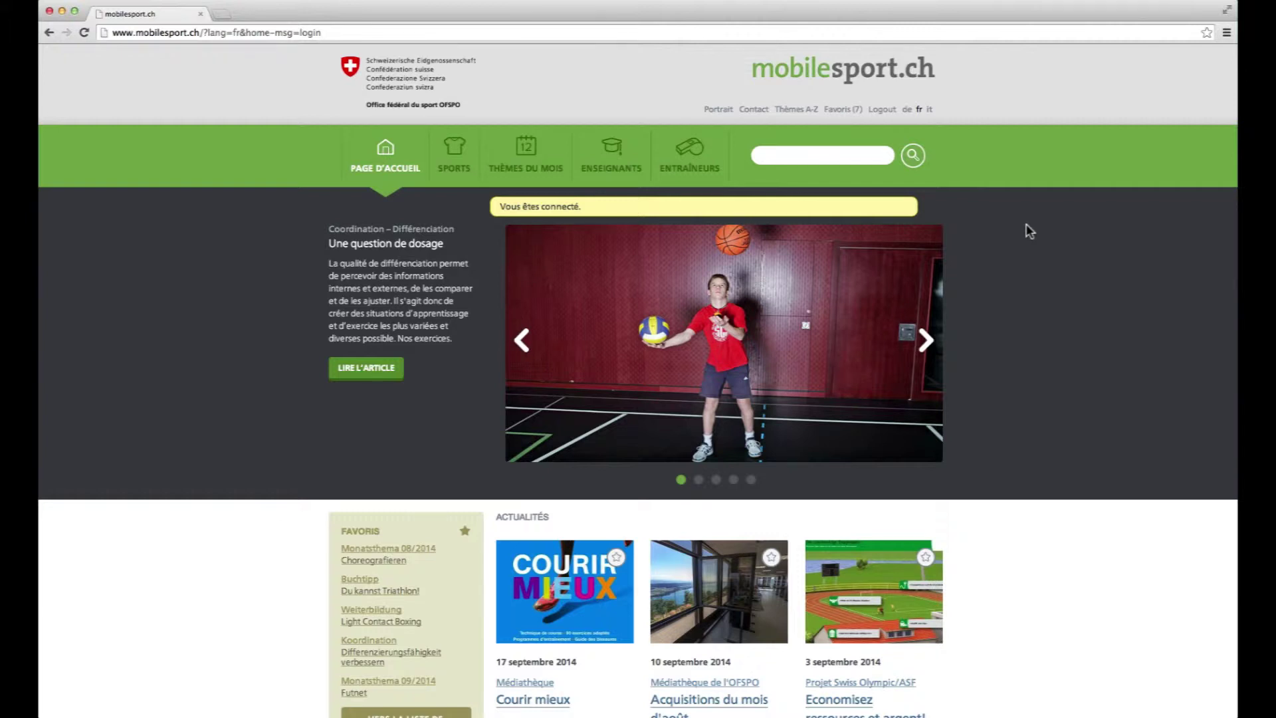
# - Open the Tennis articles from the sports A-Z and filter them to the 11-15 ans age group
pyautogui.click(453, 160)
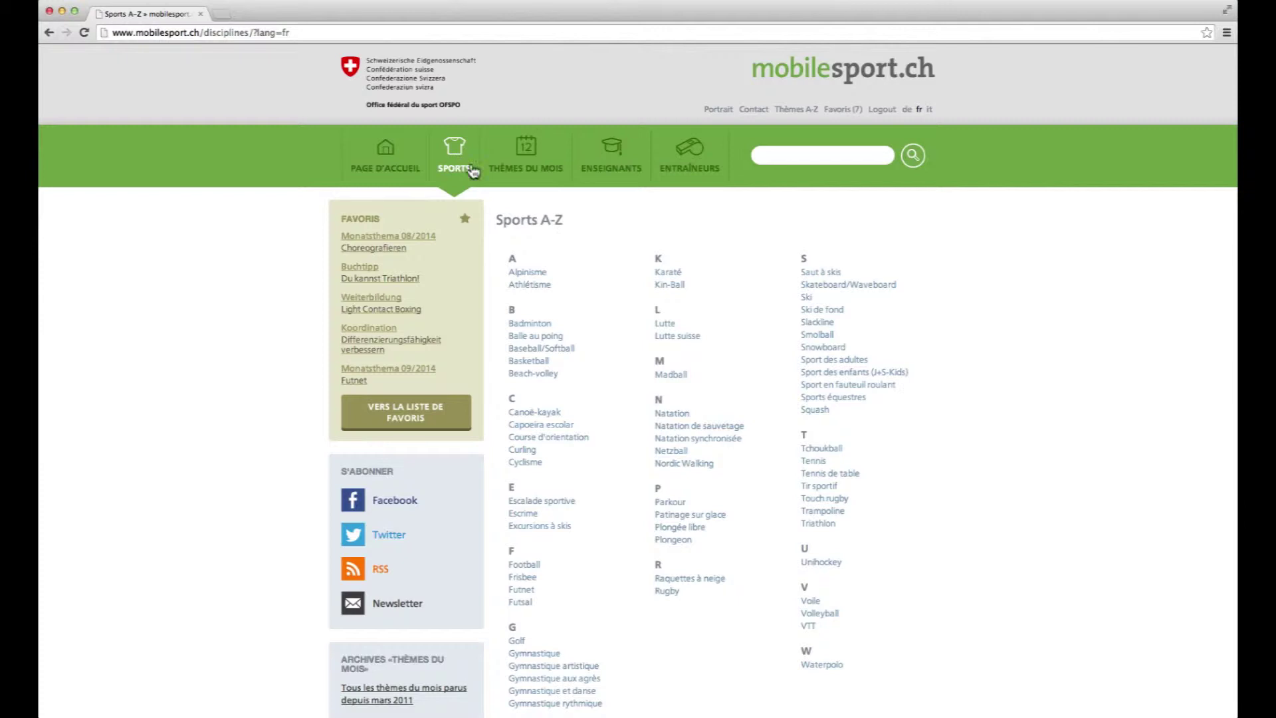
pyautogui.click(811, 465)
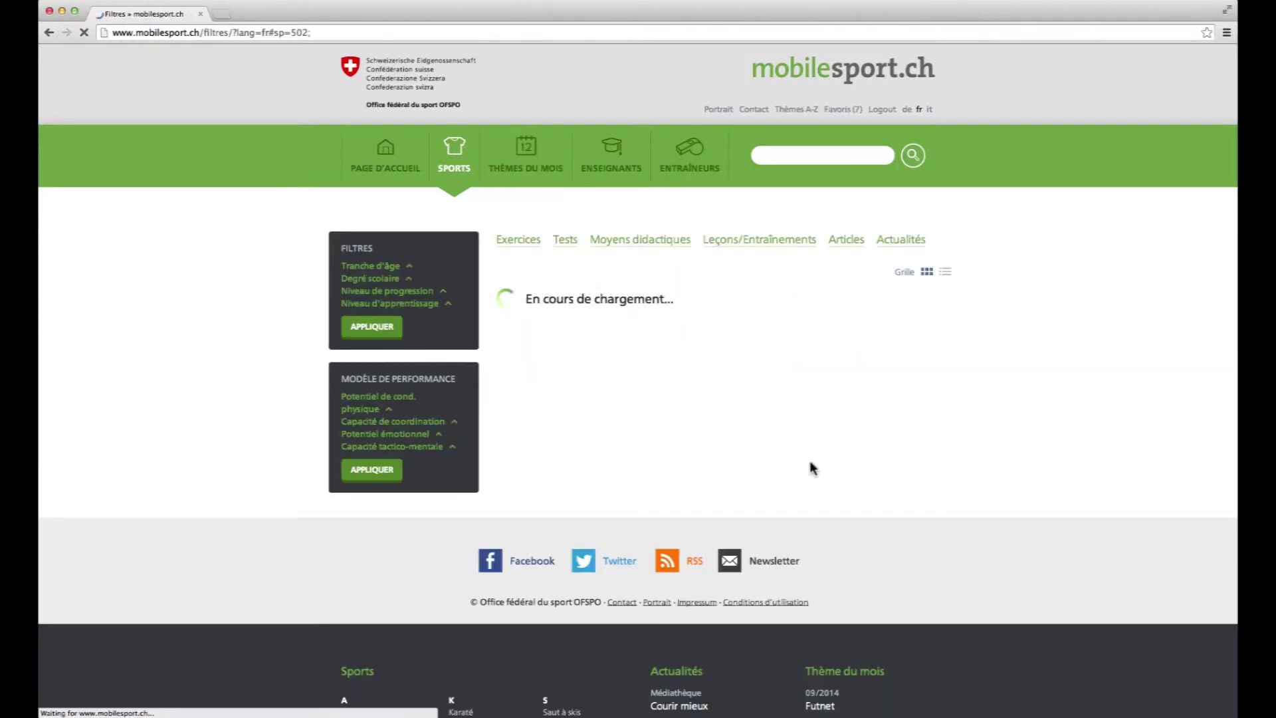
pyautogui.click(365, 336)
pyautogui.click(369, 463)
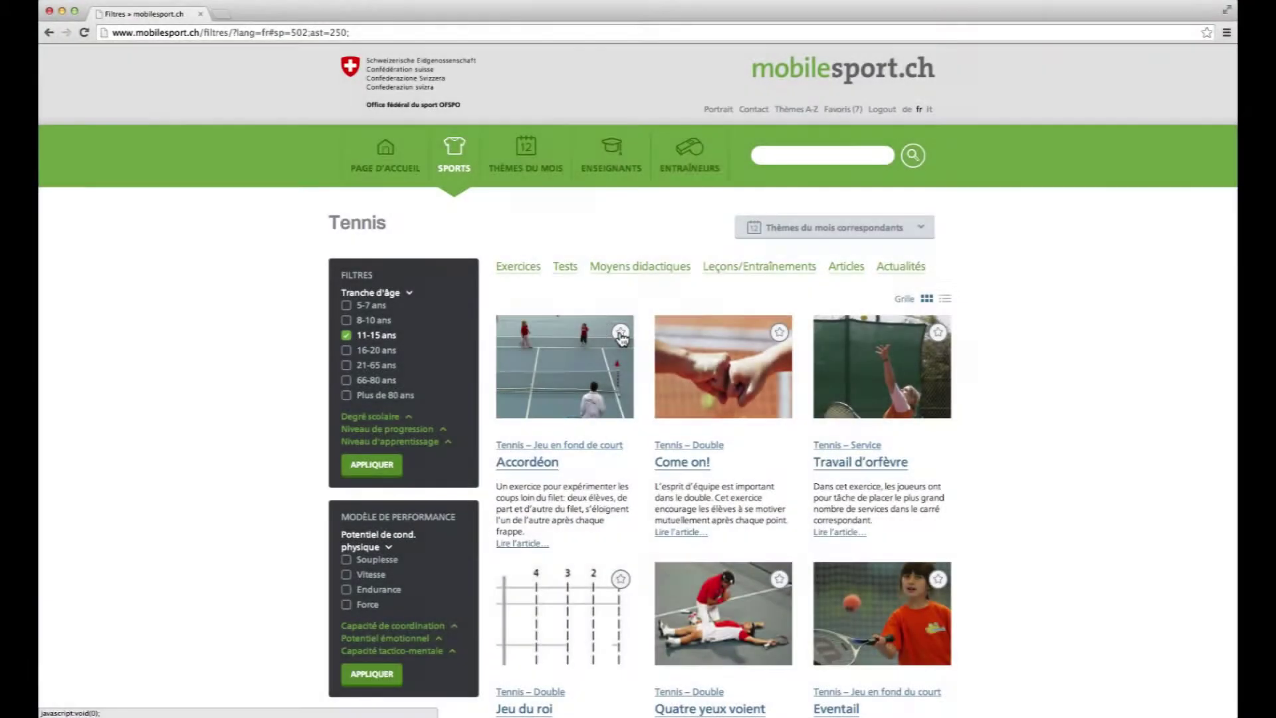
# - Add the Accordéon tennis exercise to the existing "Liste de favoris" straight from the article overview
pyautogui.click(620, 334)
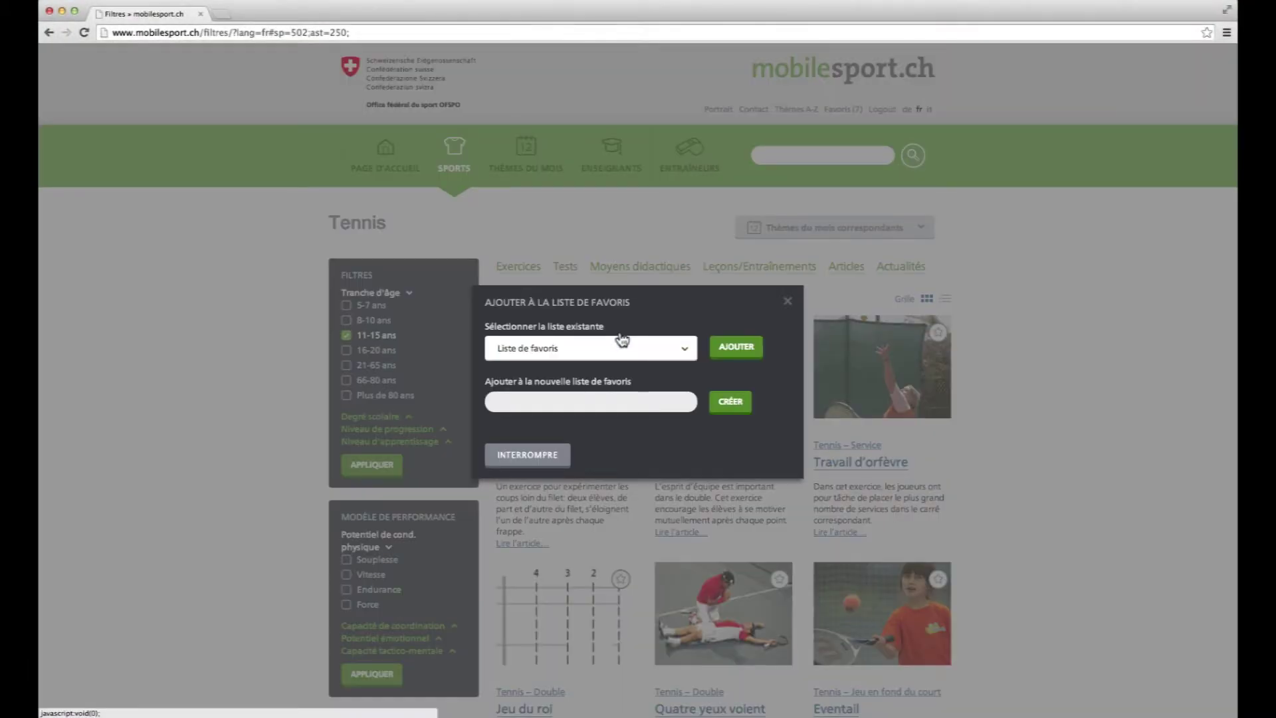
pyautogui.click(729, 347)
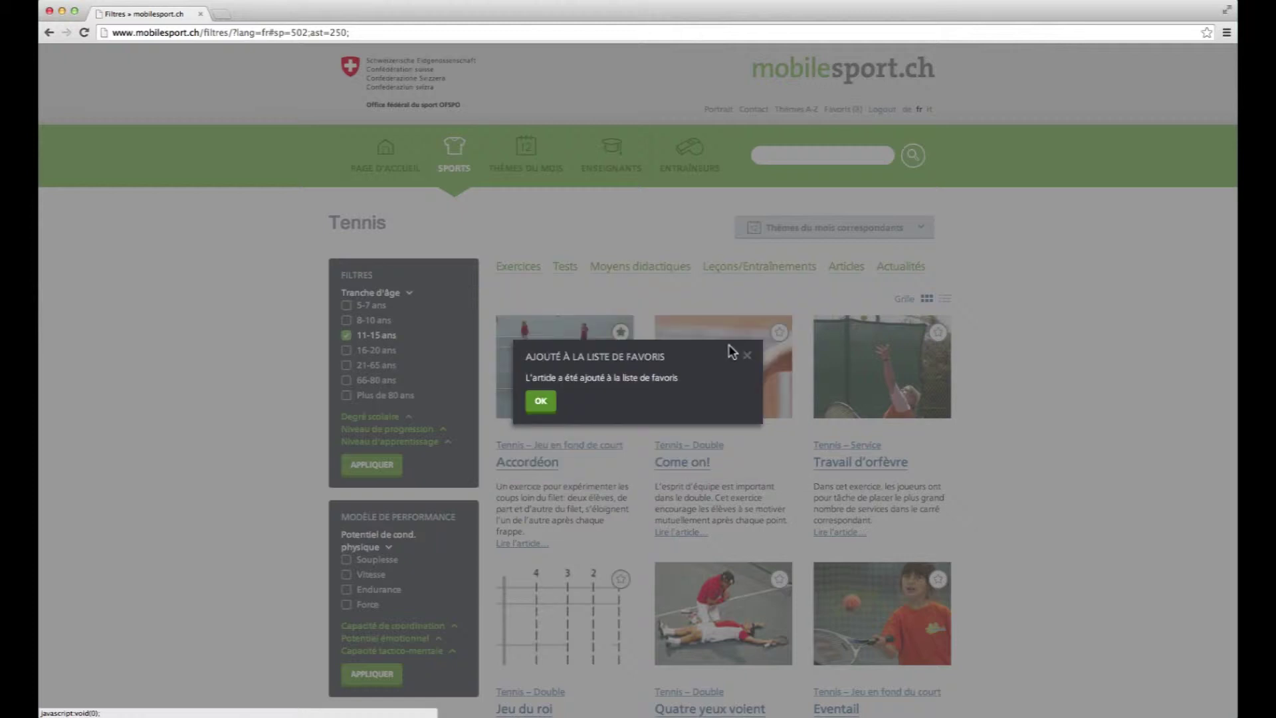
pyautogui.click(540, 401)
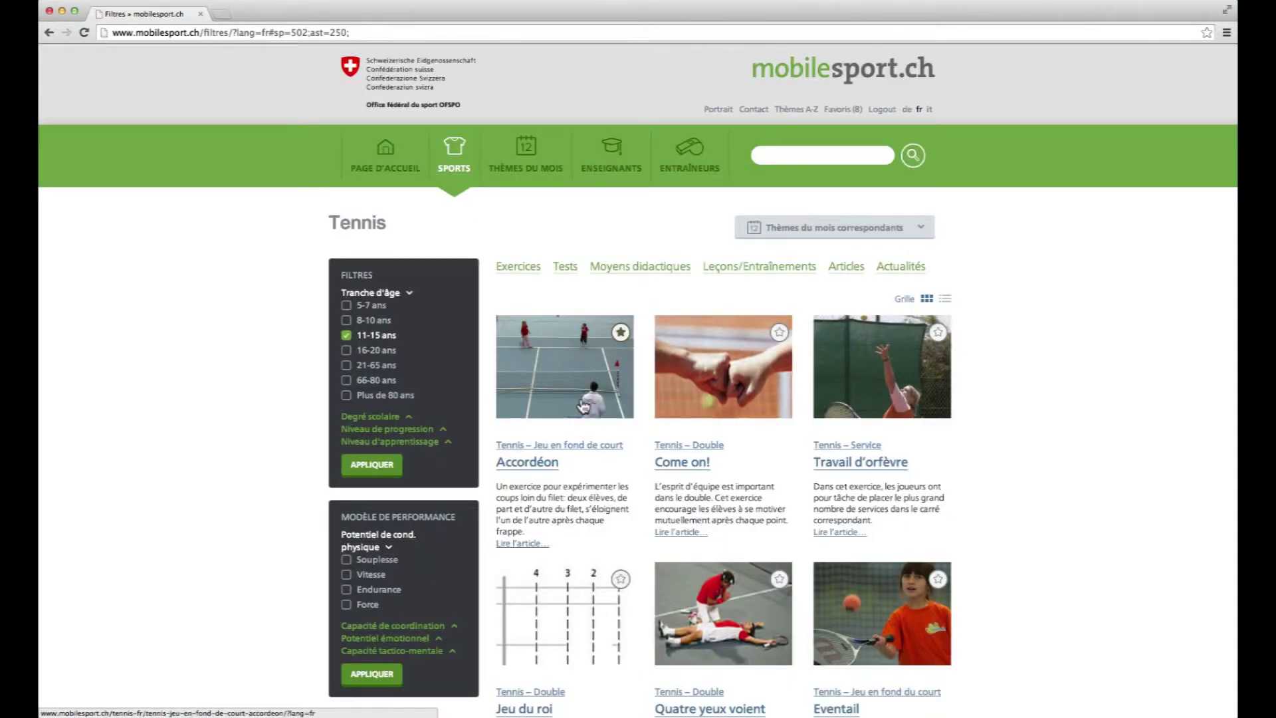
# - Open the "Come on!" tennis doubles exercise and add it to the existing "Liste de favoris"
pyautogui.click(710, 383)
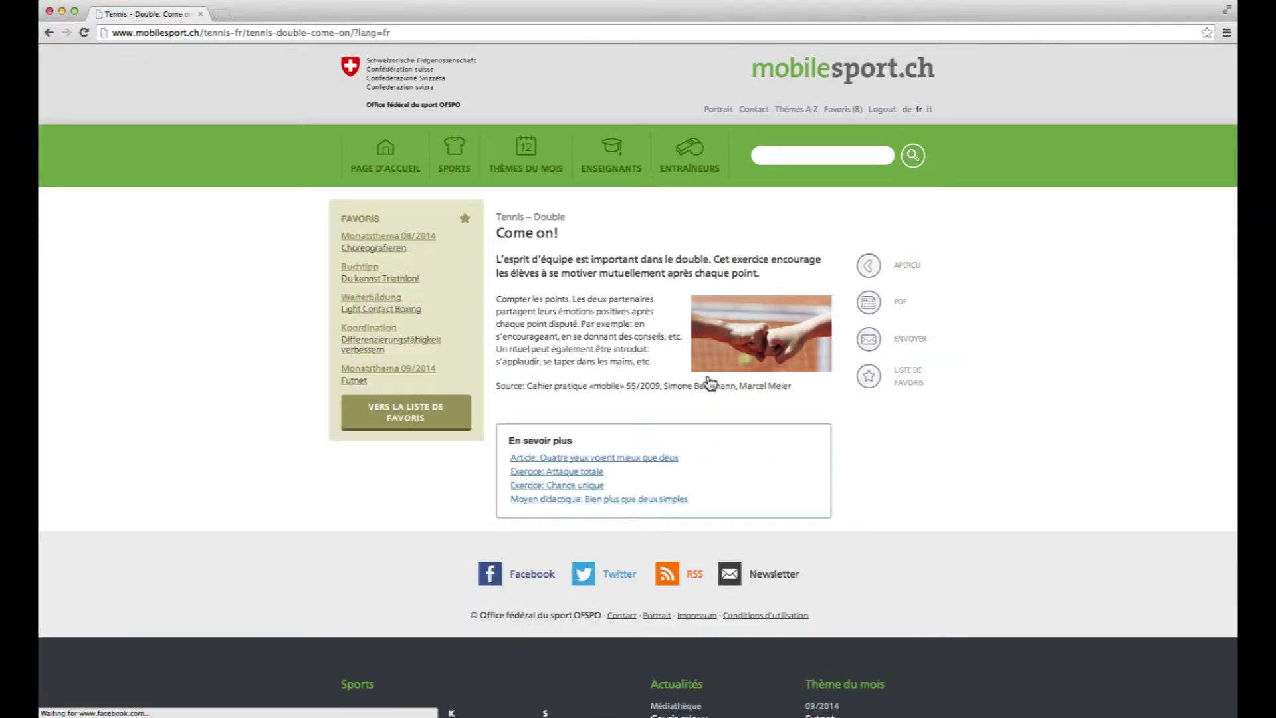
pyautogui.click(868, 376)
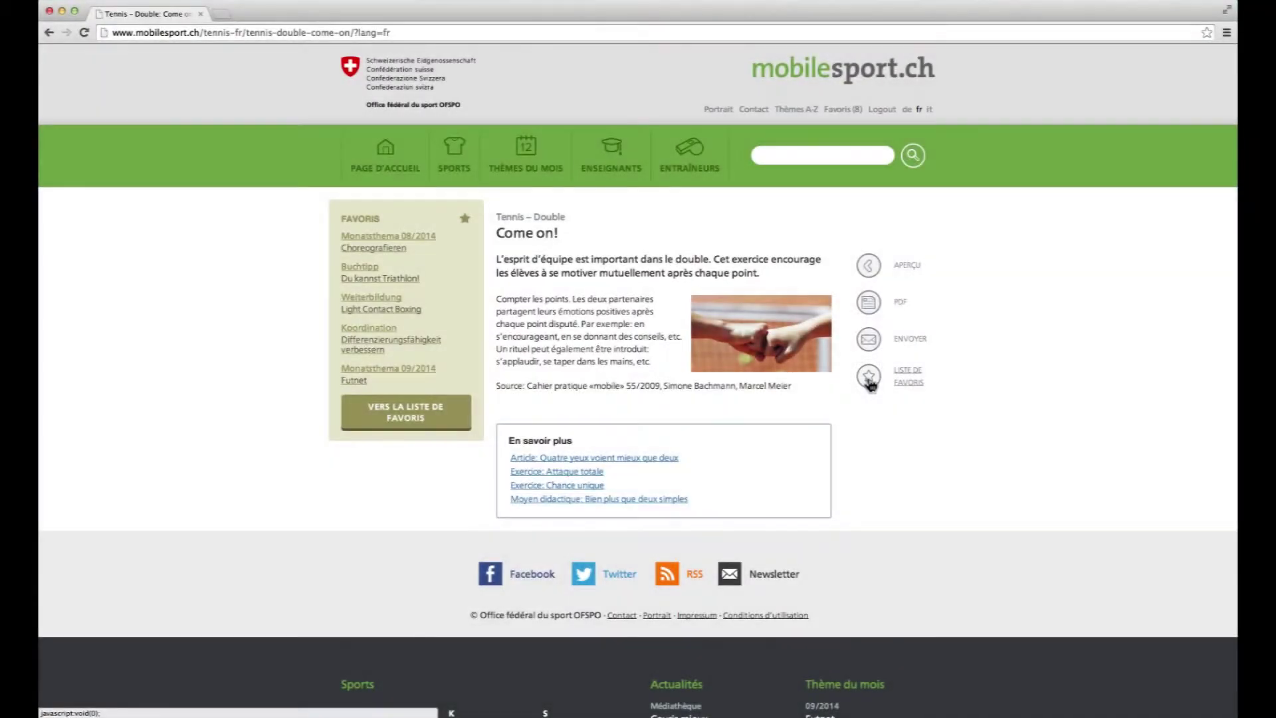
pyautogui.click(868, 377)
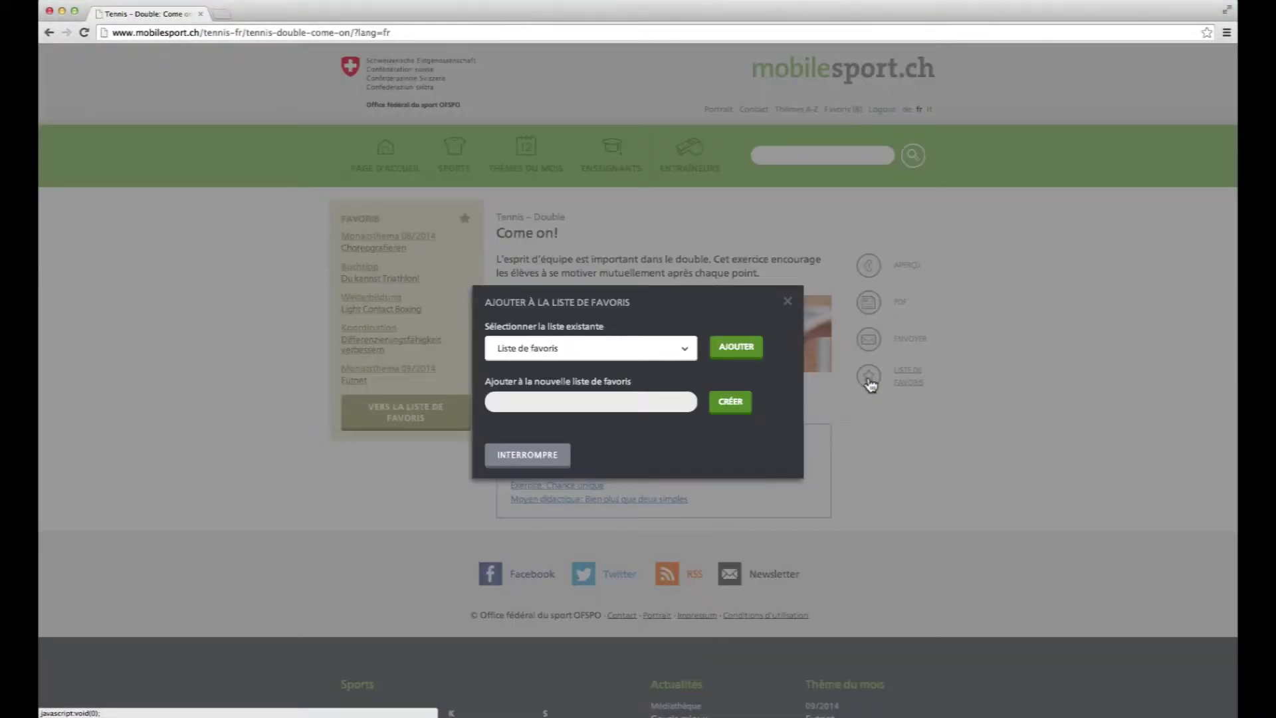
pyautogui.click(738, 352)
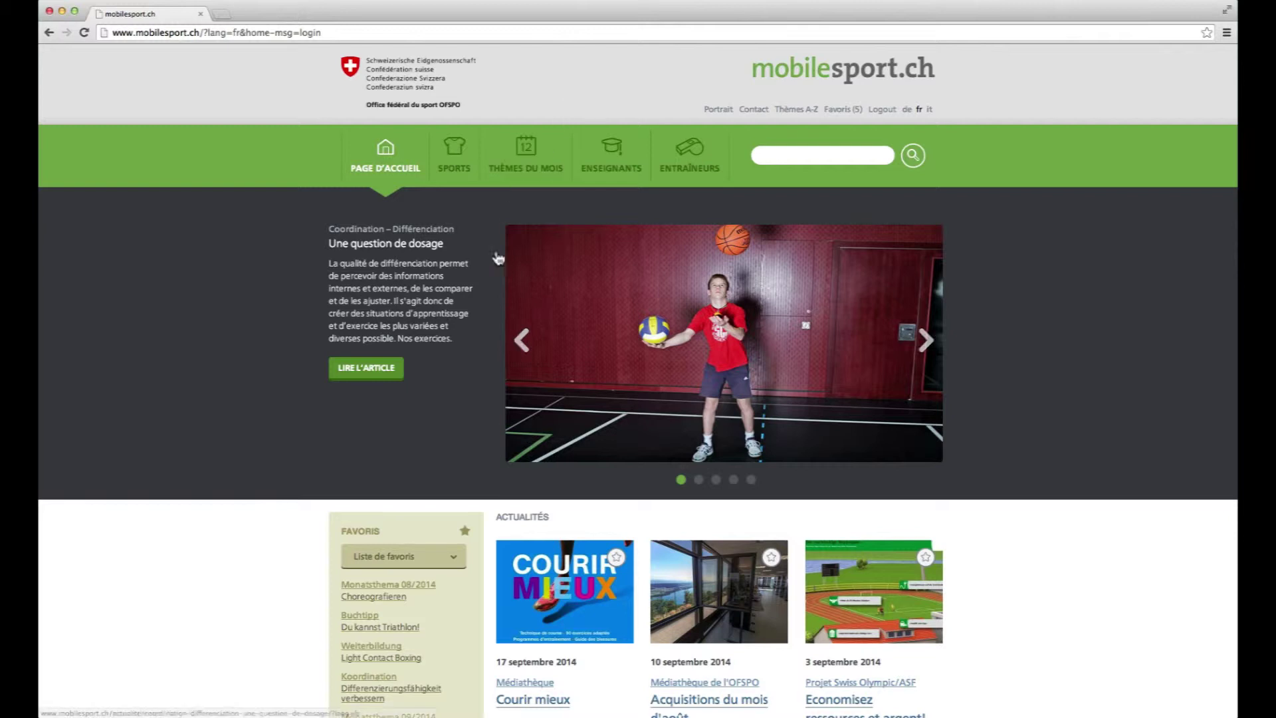
# - Go to the favourites list page and create a new favourites list named "football"
pyautogui.scroll(-3, 396, 575)
pyautogui.click(394, 632)
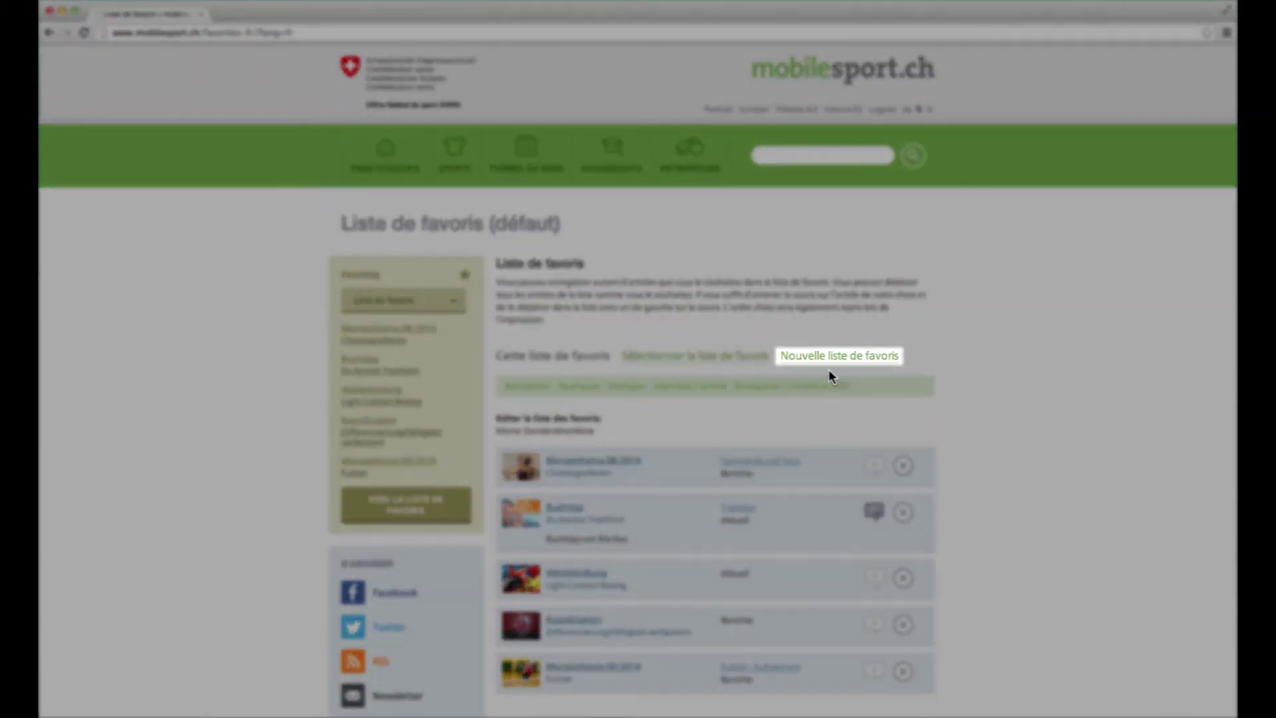
pyautogui.click(838, 359)
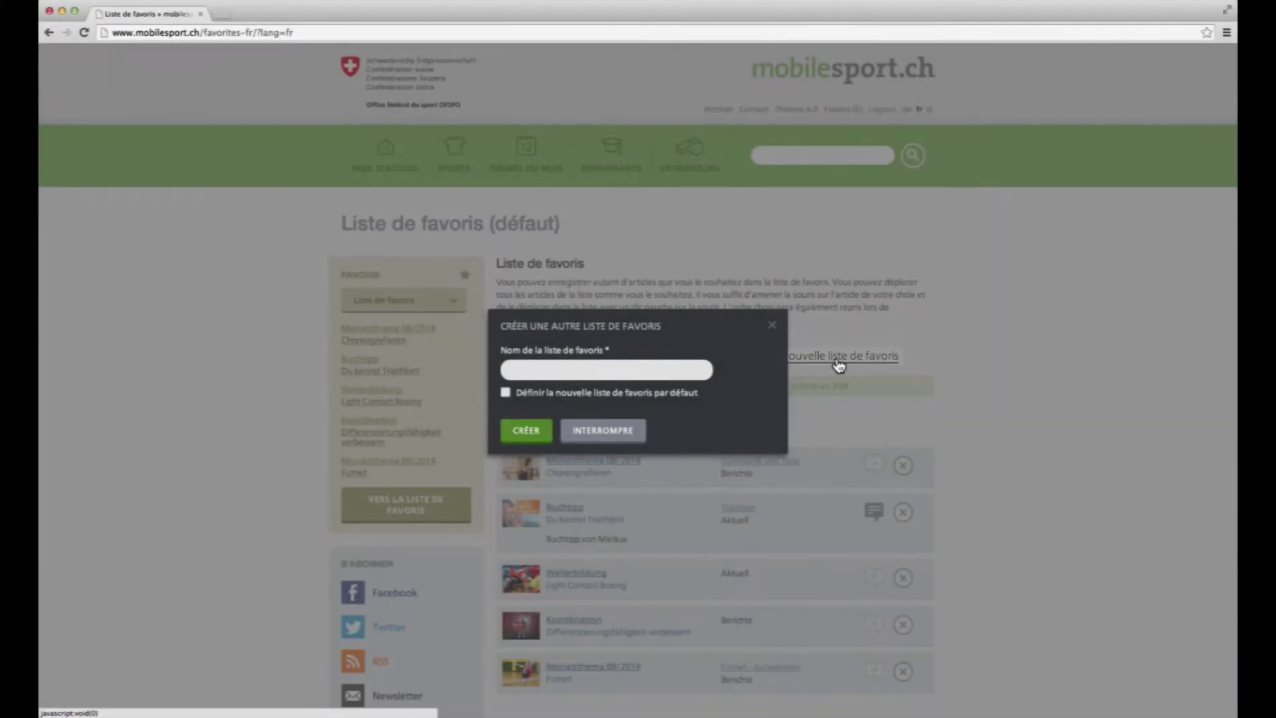
pyautogui.click(585, 371)
pyautogui.write('football')
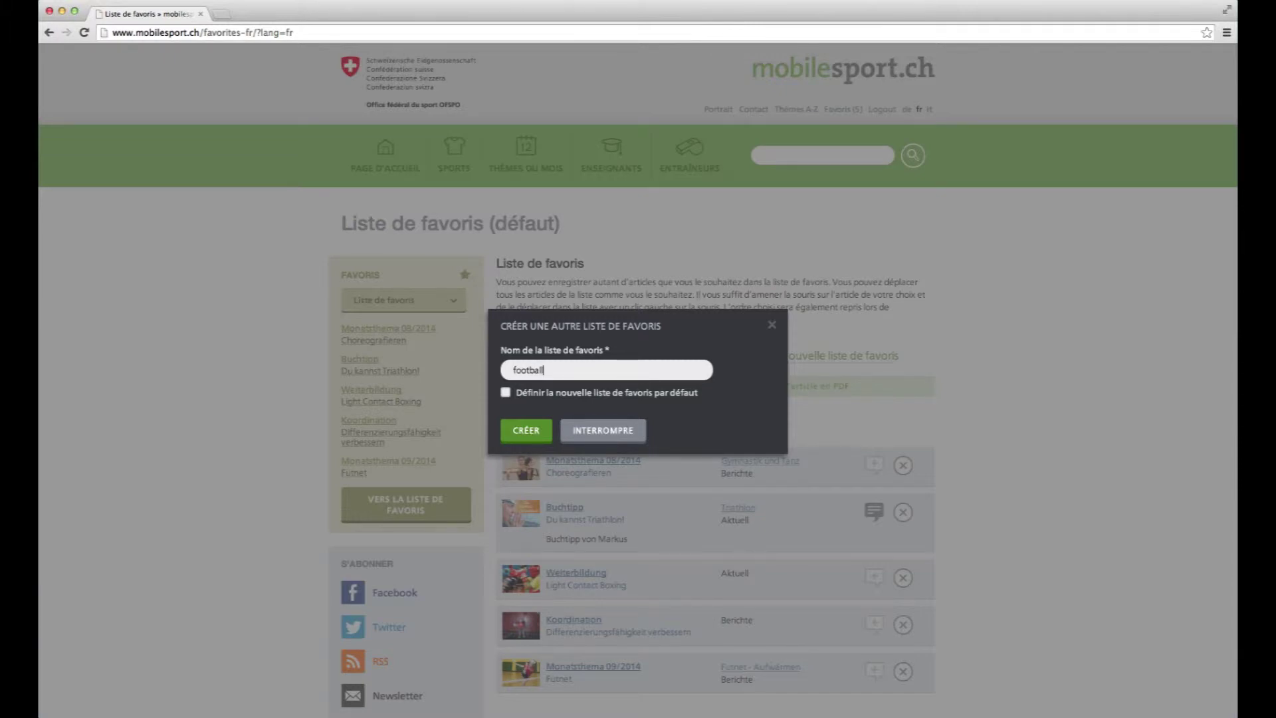
pyautogui.click(529, 432)
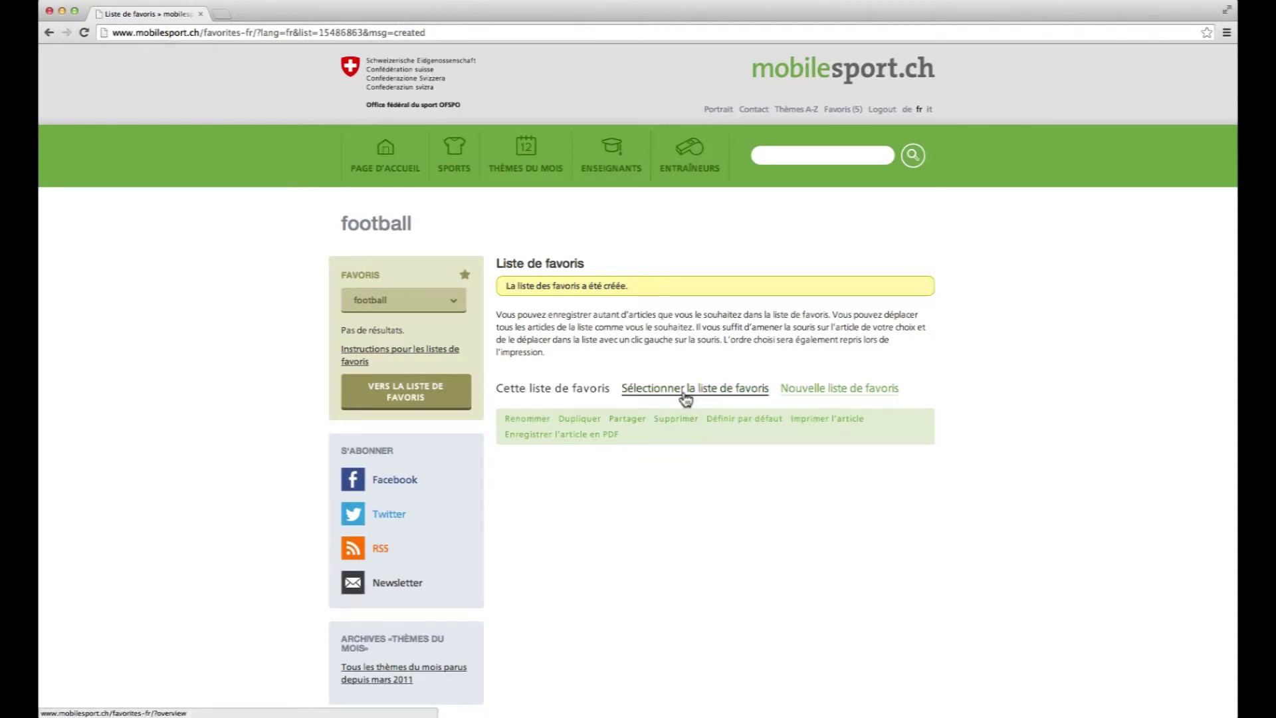
# - Open the overview of favourites lists and delete the "divers" list
pyautogui.click(686, 390)
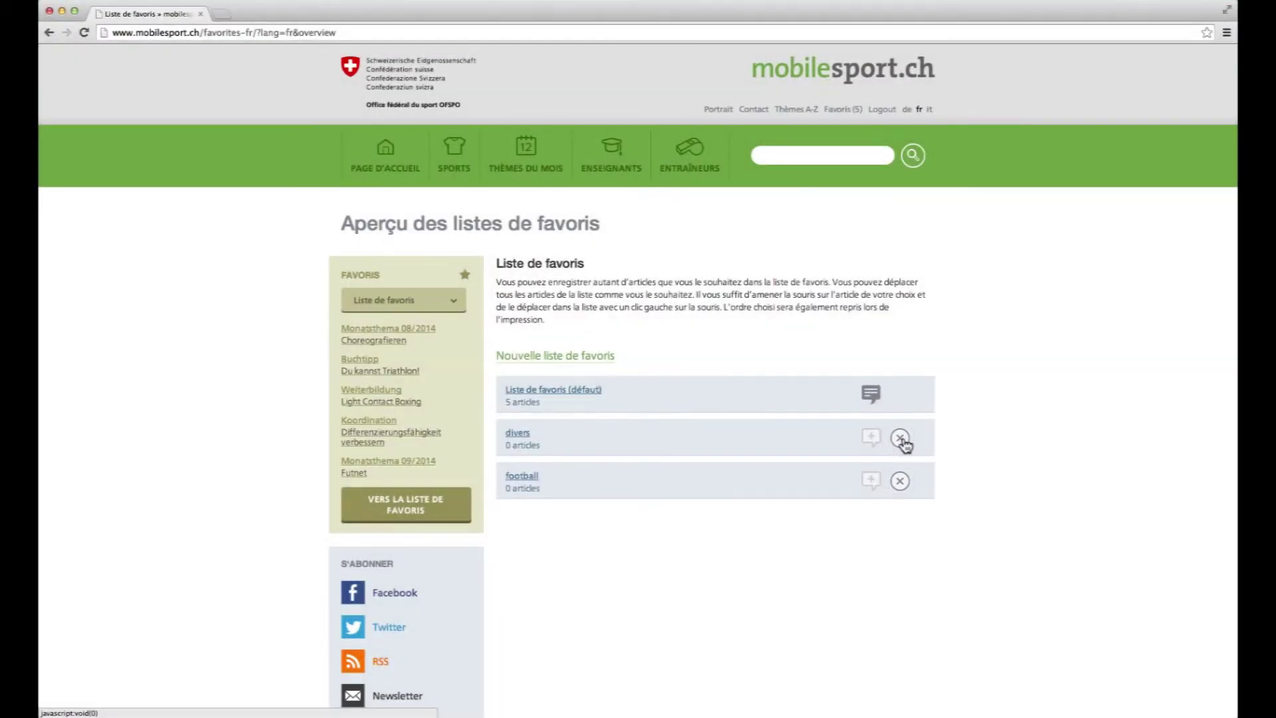
pyautogui.click(901, 438)
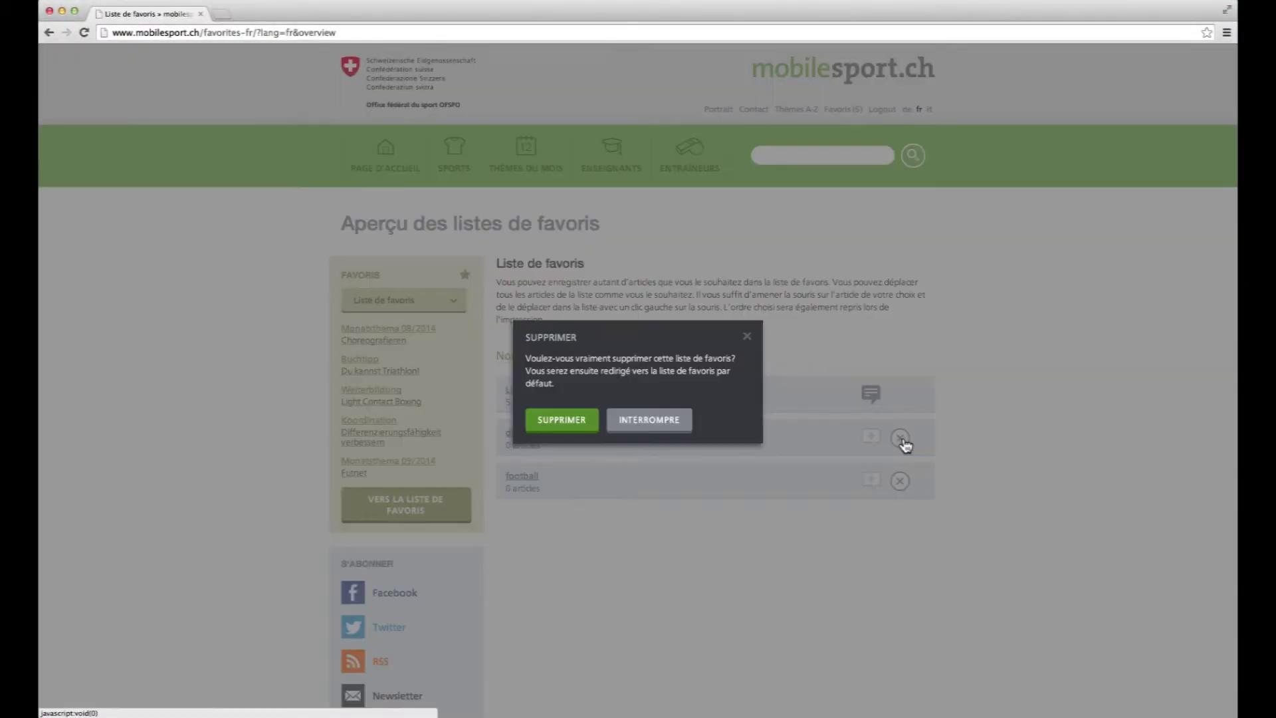
pyautogui.click(566, 429)
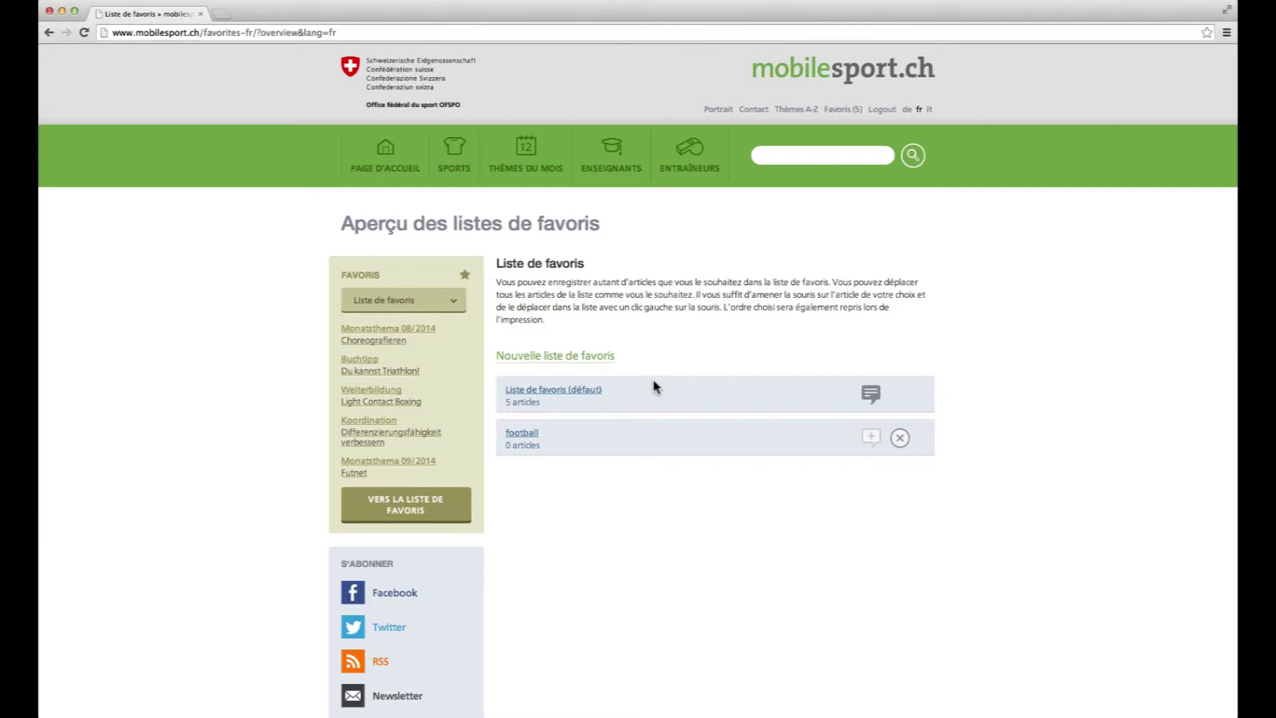
# - Replace the default favourites list's comment with "example" in the lists overview and save it
pyautogui.click(584, 393)
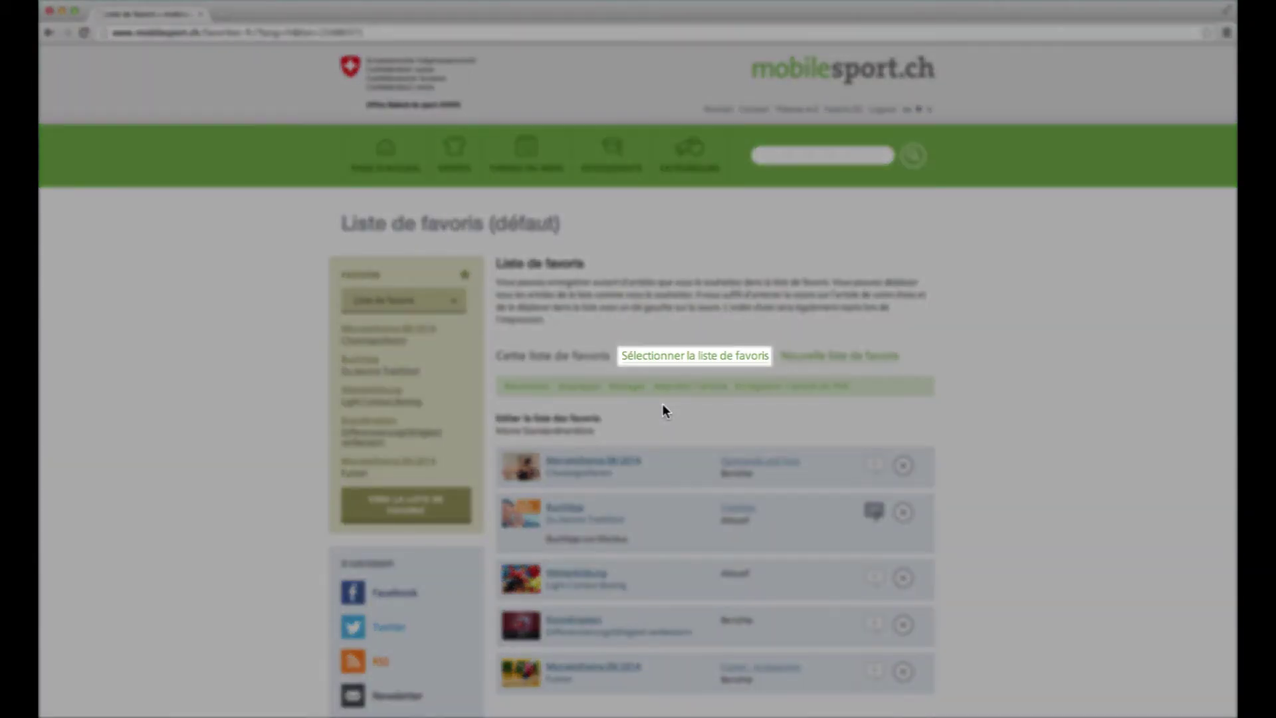
pyautogui.click(672, 362)
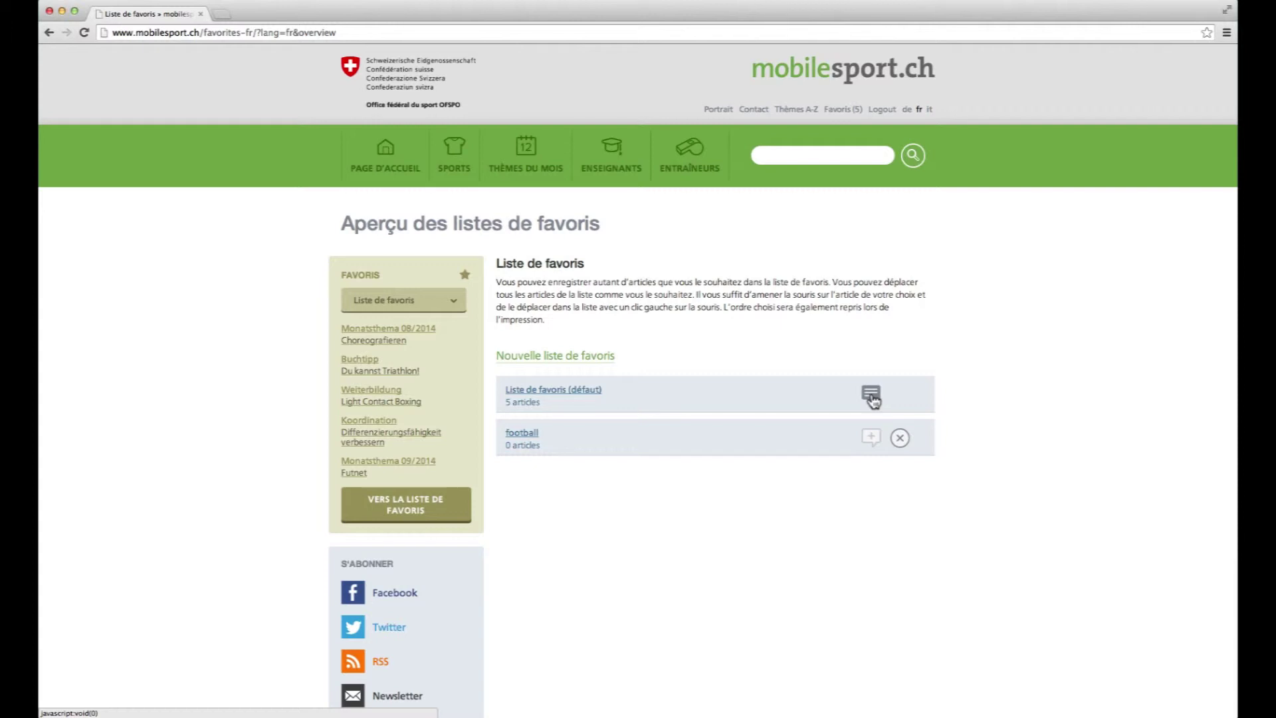
pyautogui.click(870, 394)
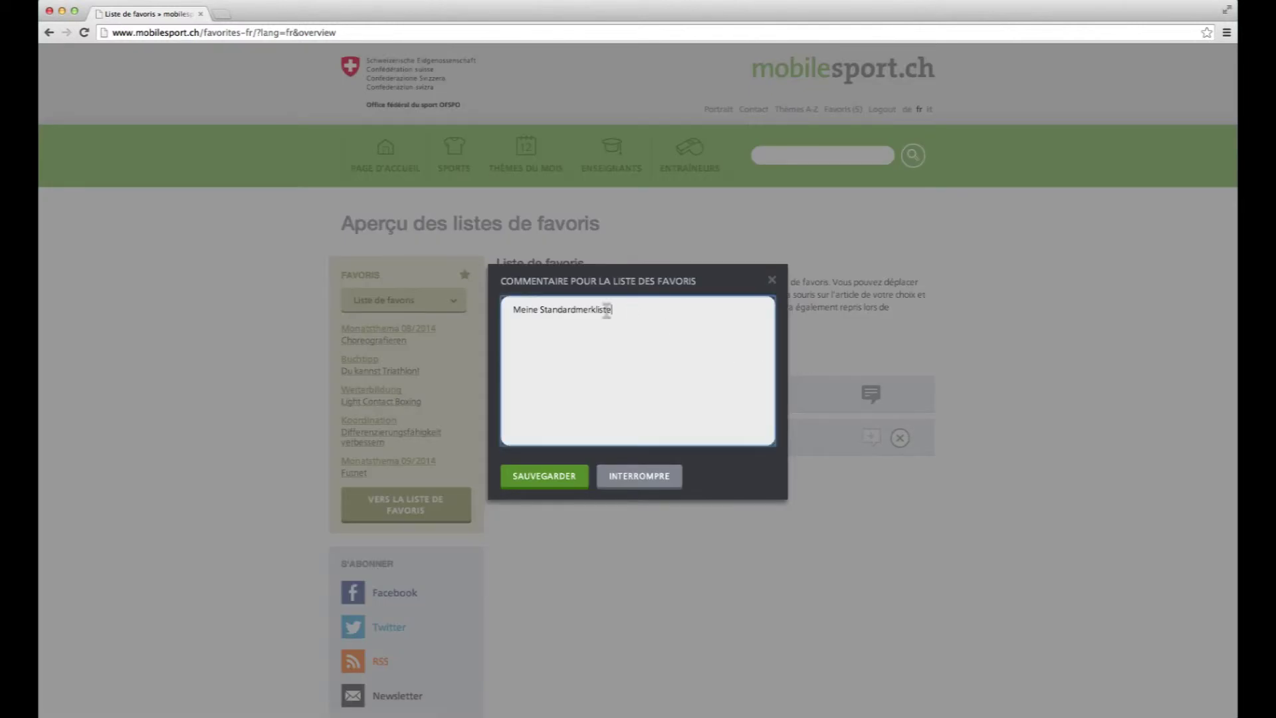
pyautogui.moveTo(624, 310); pyautogui.dragTo(470, 303)
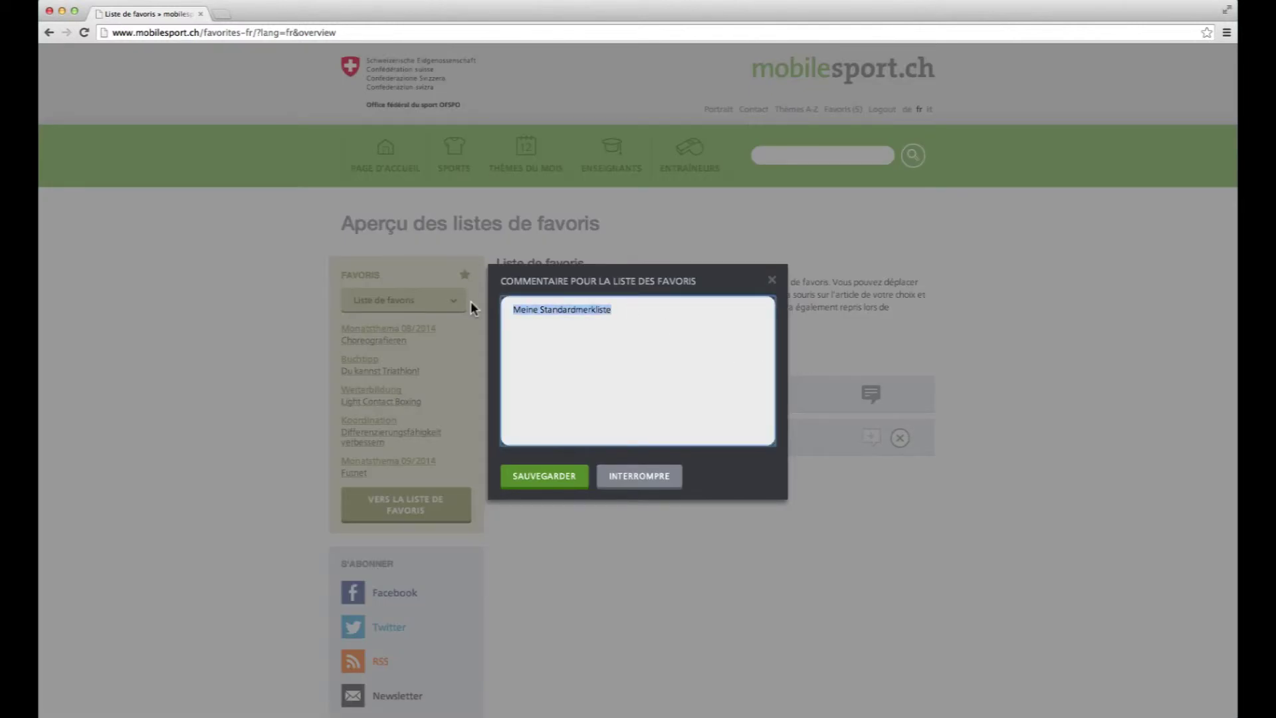
pyautogui.write('example')
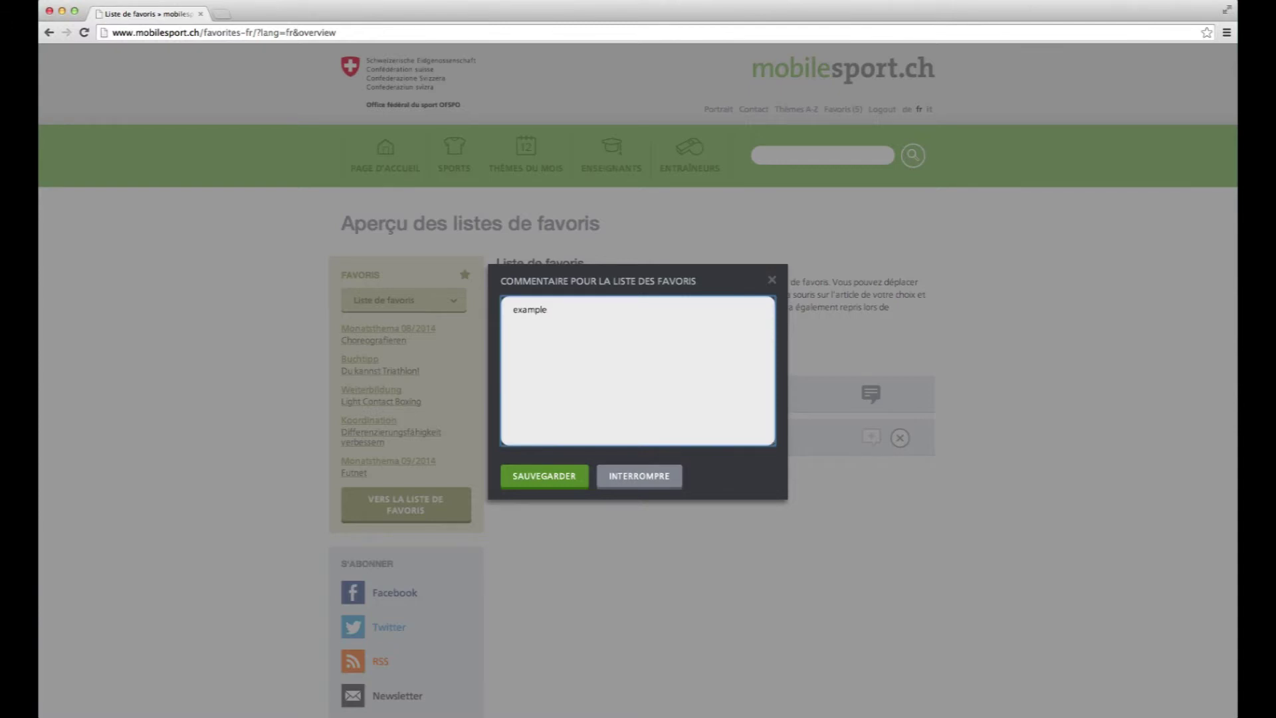
pyautogui.click(543, 477)
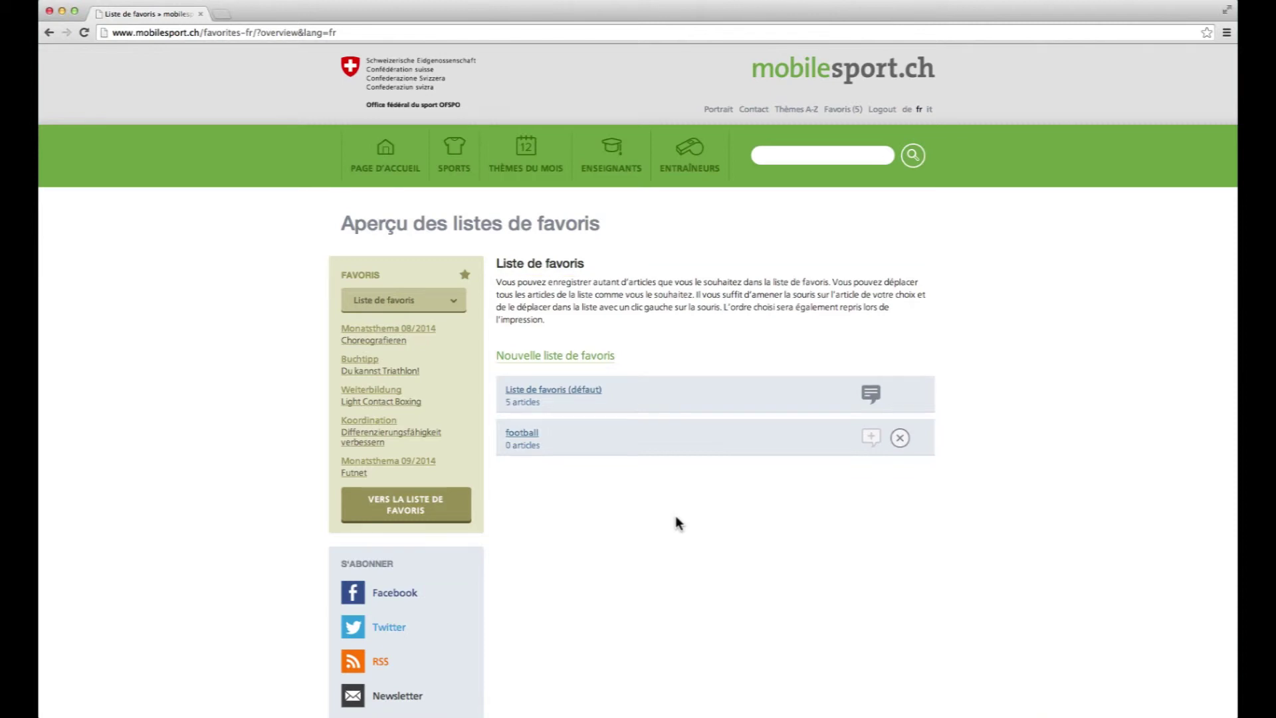
# - Open the default favourites list and save the comment "important" on the Monatsthema 08/2014 Choreografieren article
pyautogui.click(553, 393)
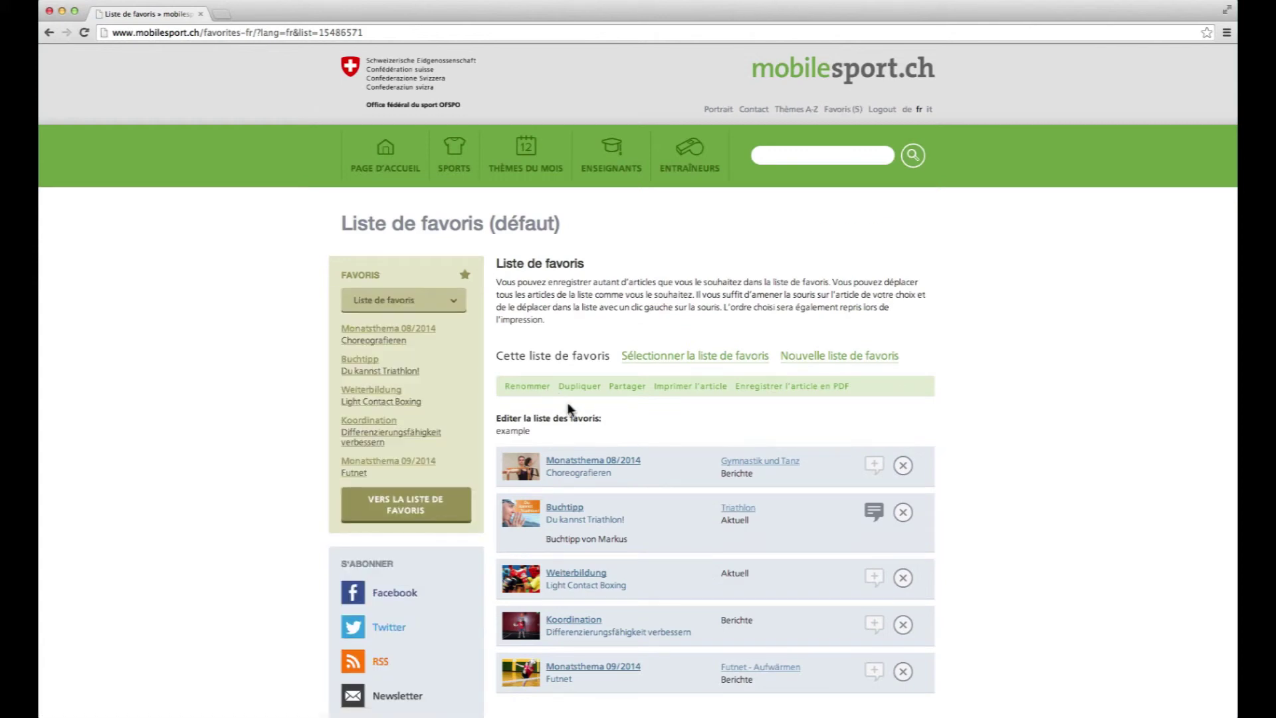
pyautogui.scroll(-2, 631, 455)
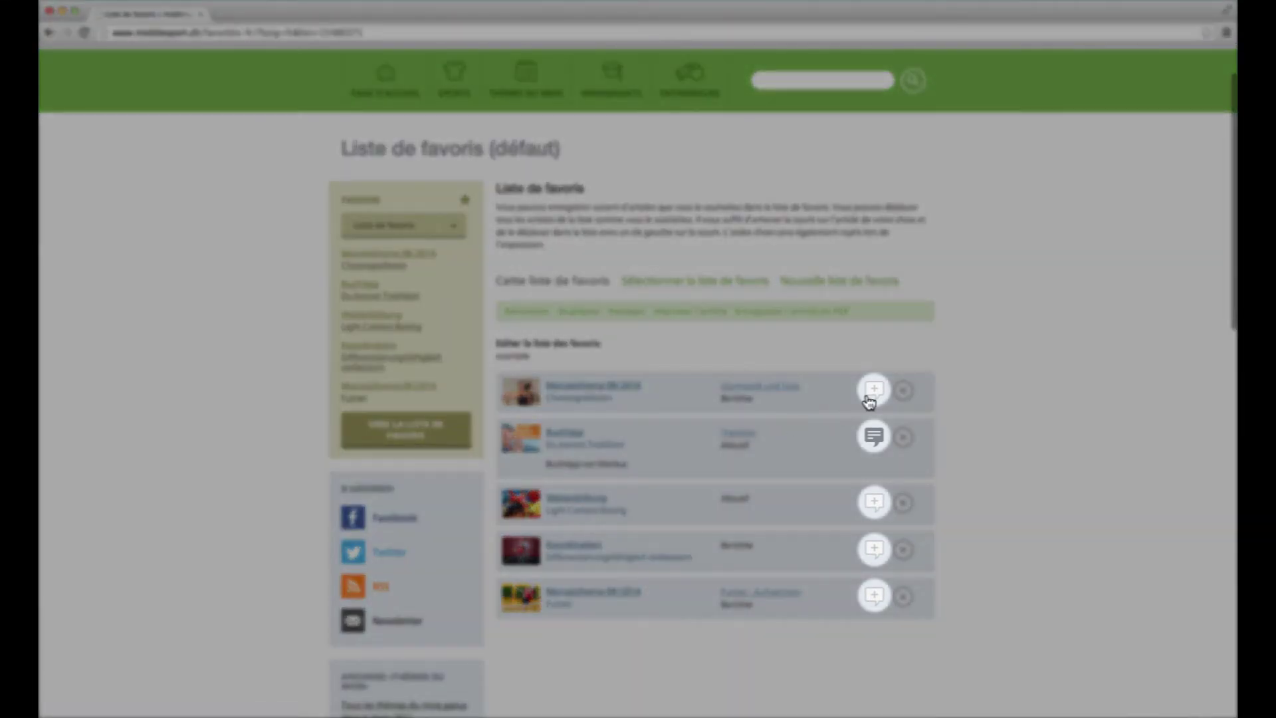
pyautogui.click(869, 397)
pyautogui.click(591, 332)
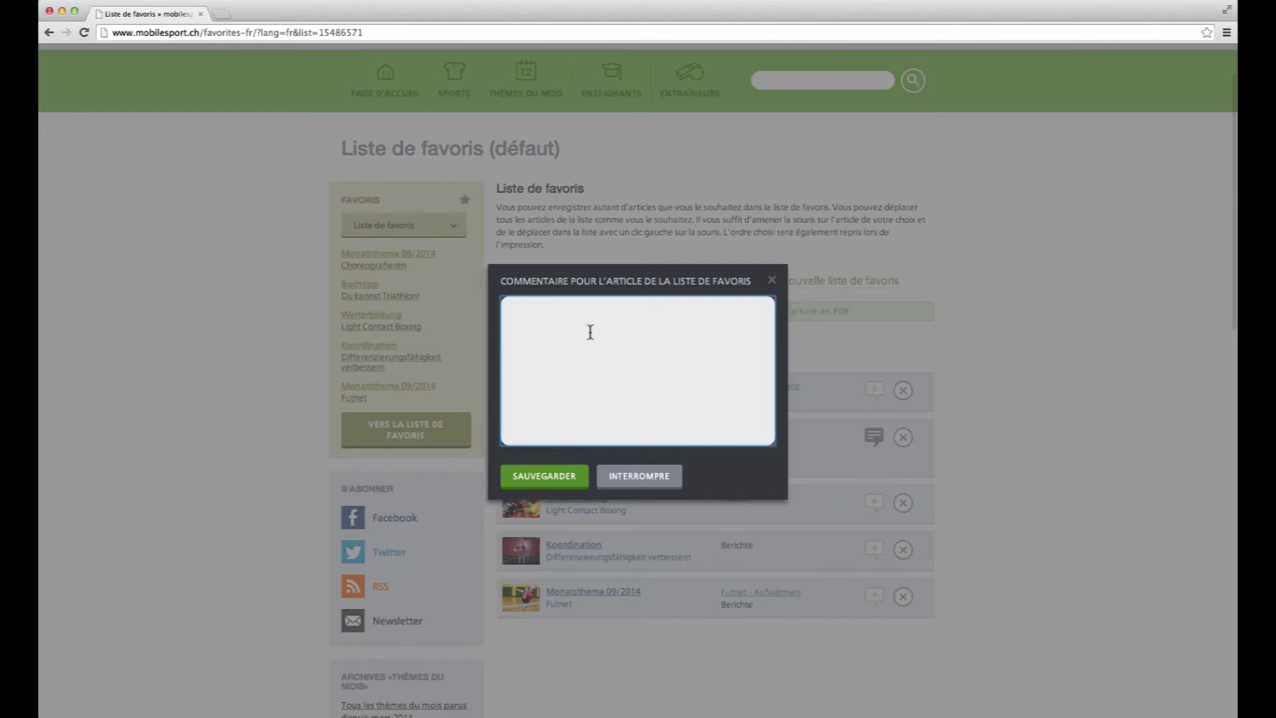
pyautogui.write('important')
pyautogui.click(545, 476)
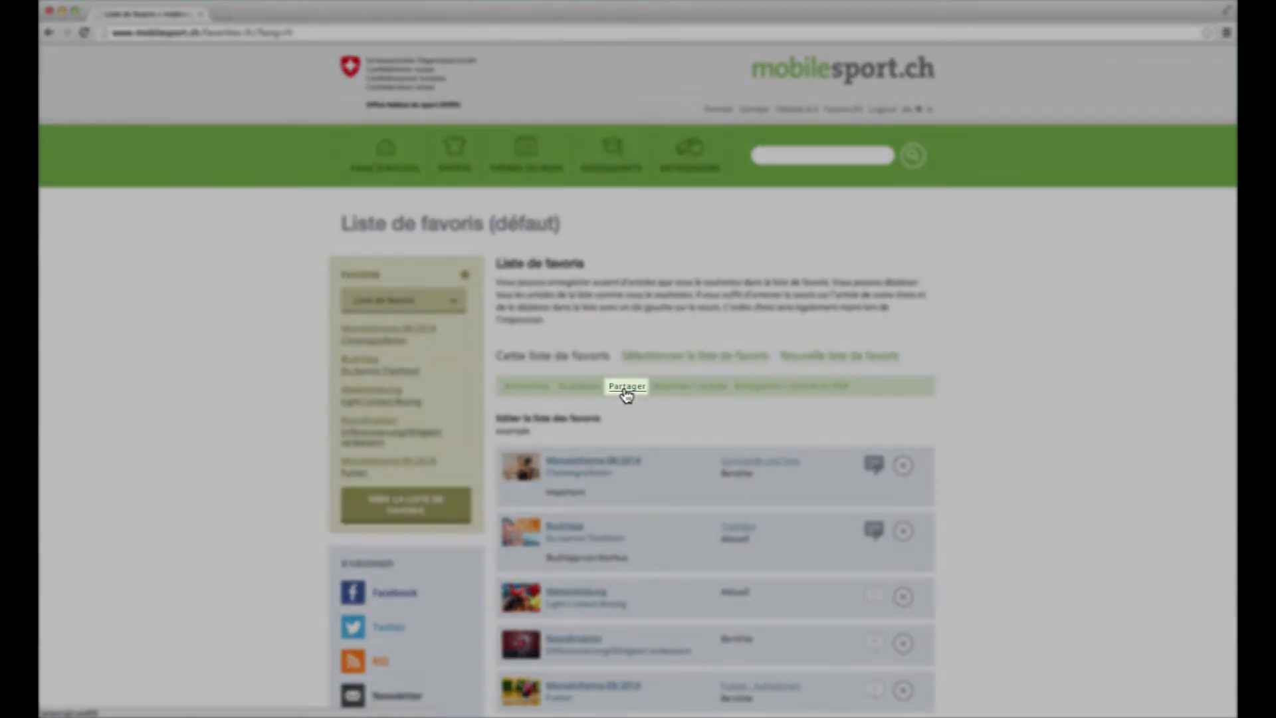
# - Copy the sharing link of the default favourites list and close the sharing dialog
pyautogui.click(626, 391)
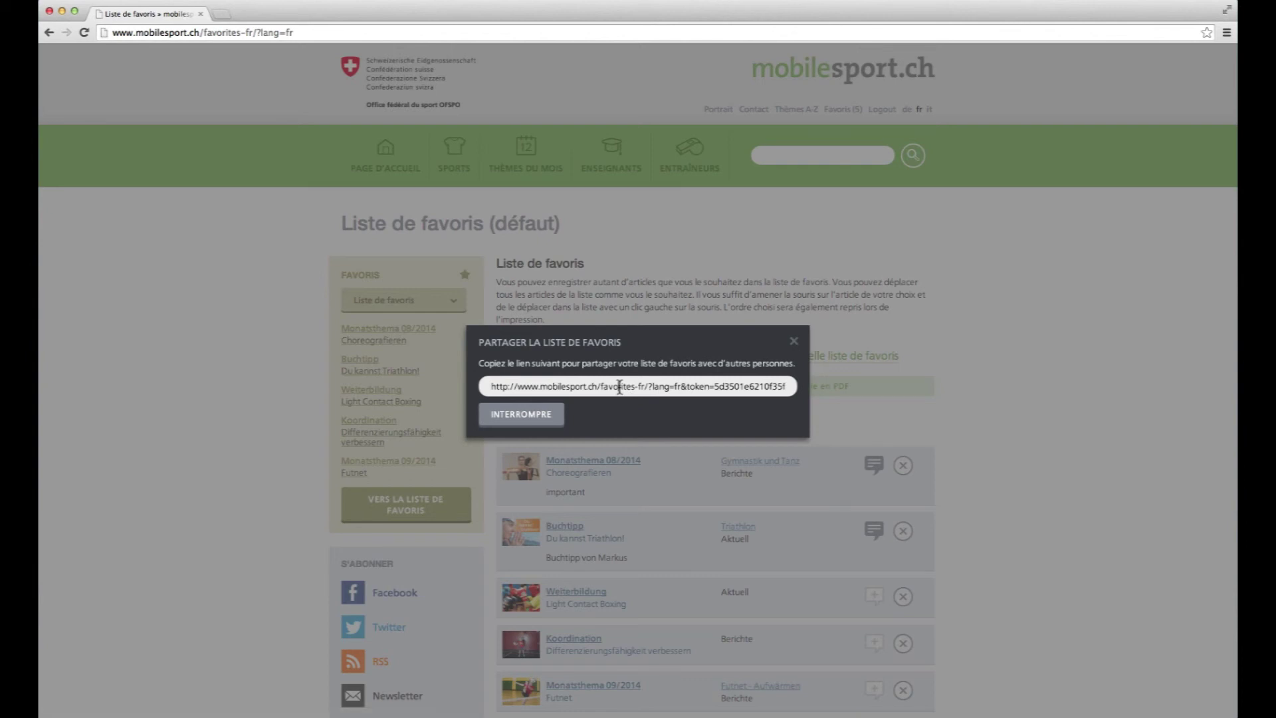
pyautogui.click(619, 387)
pyautogui.hotkey('ctrl', 'c')
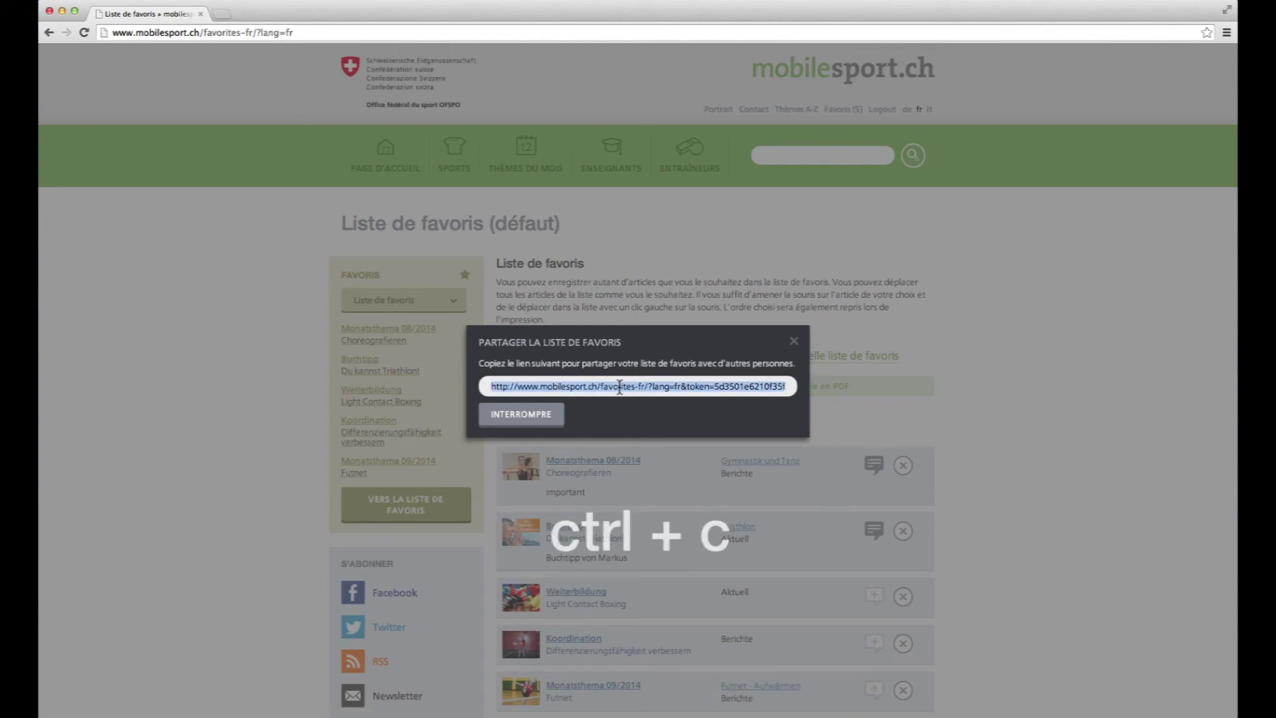
pyautogui.click(795, 342)
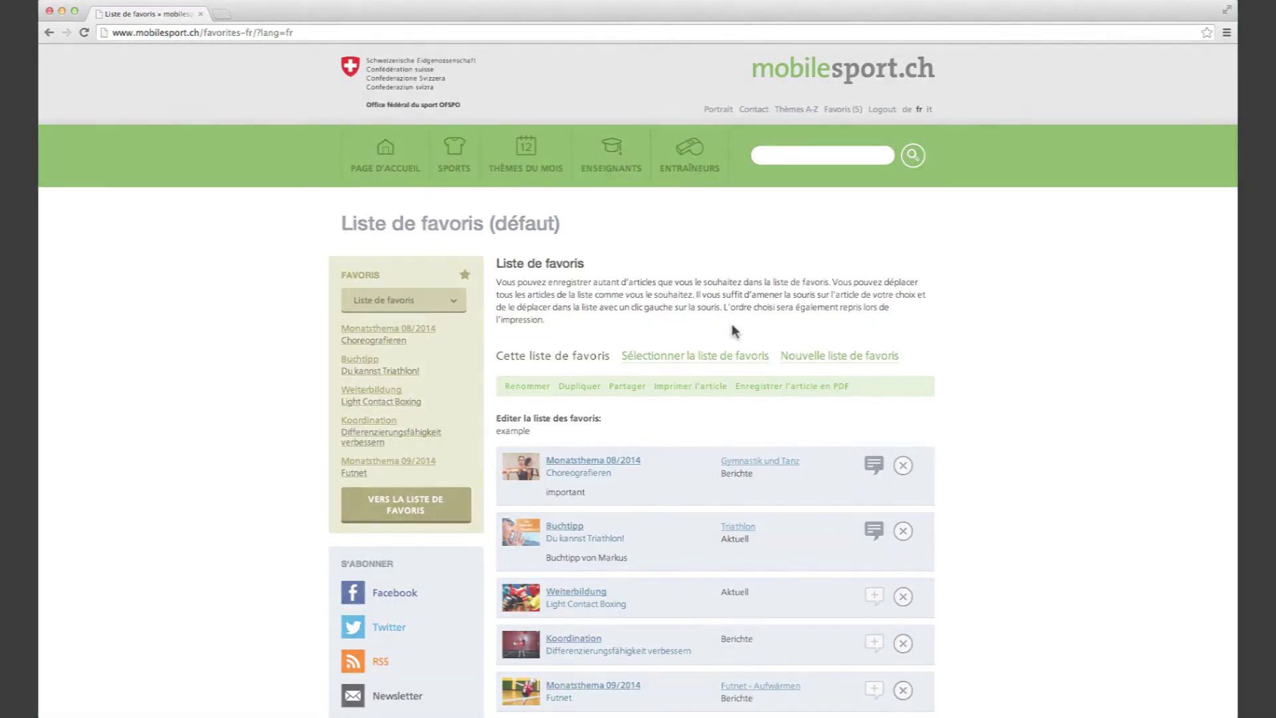